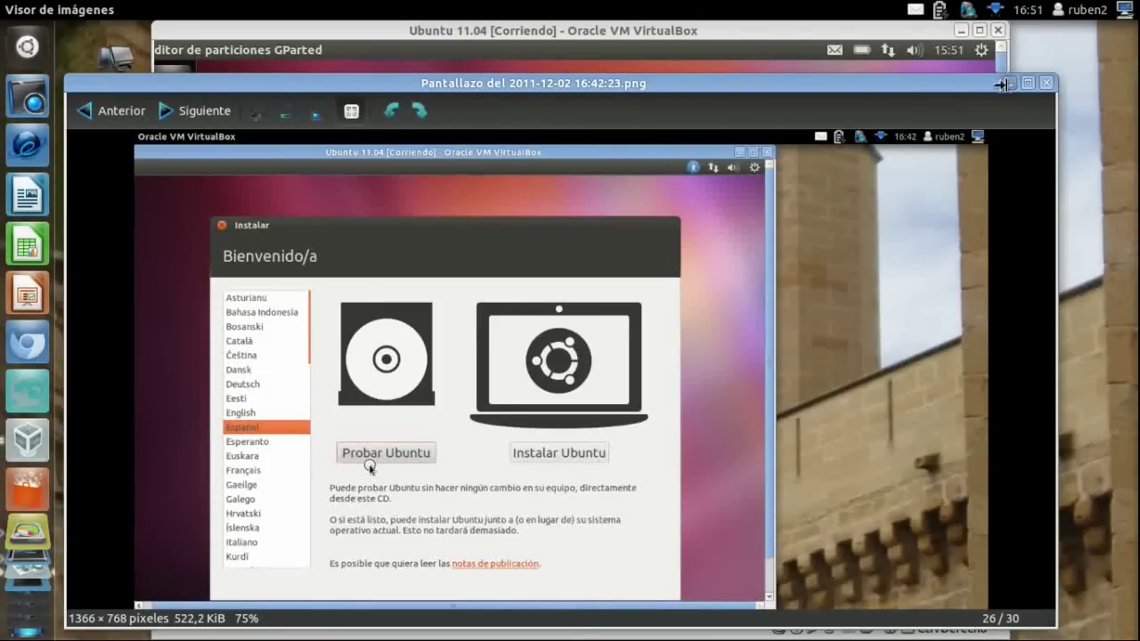
Step: Put away the screenshot viewer, search the virtual machine's applications for "gp" and launch the partition editor
left_click(1001, 83)
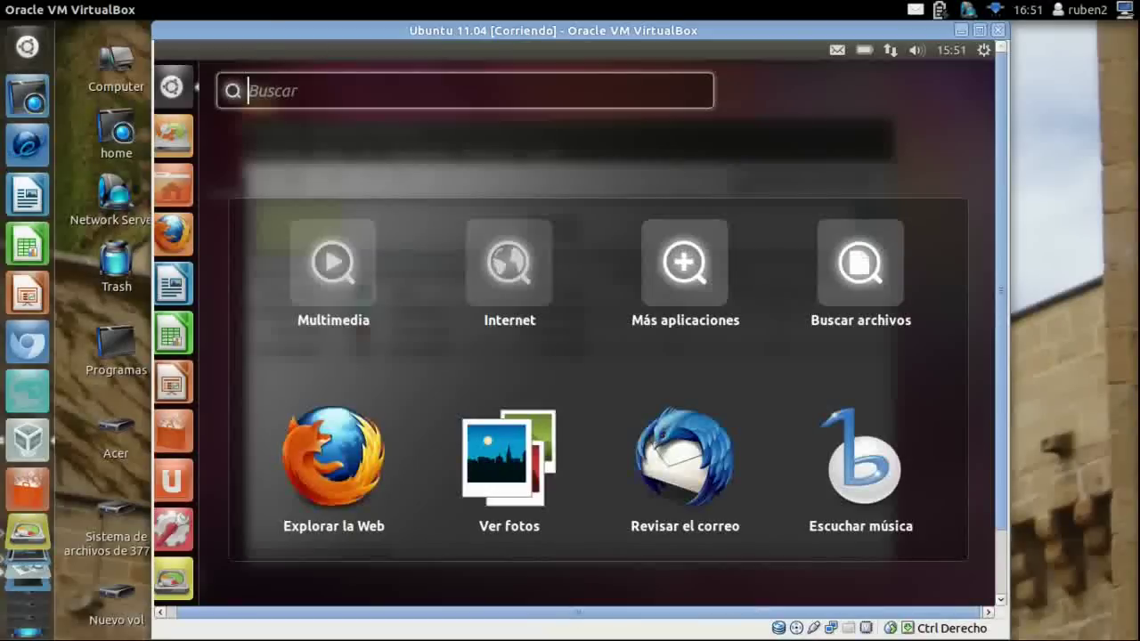
left_click(182, 89)
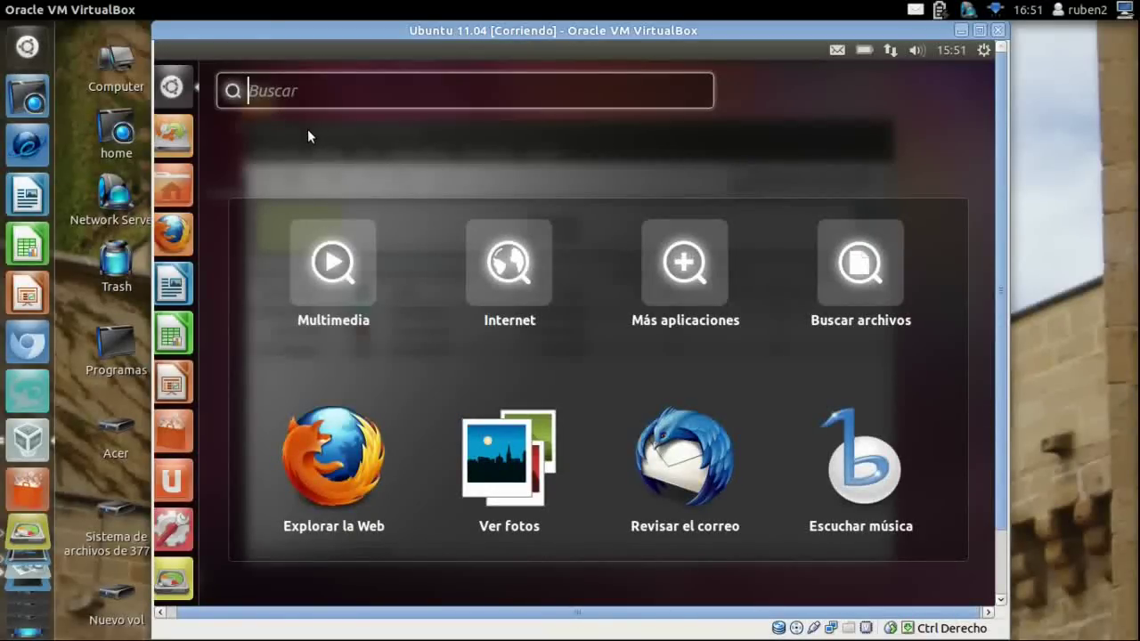
type("gp")
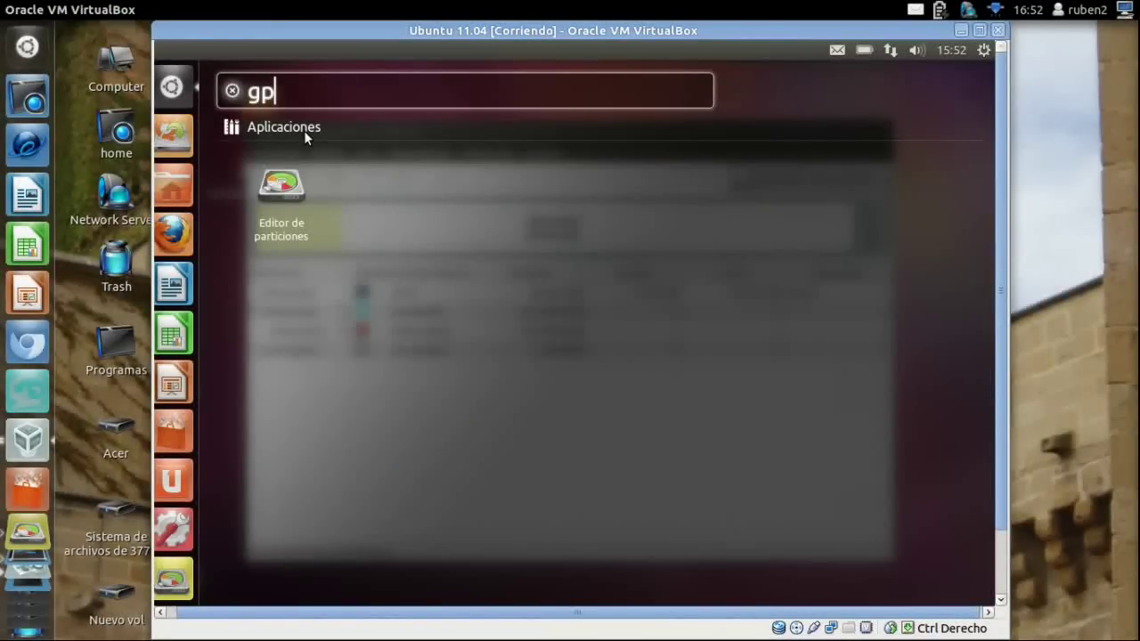
key("Return")
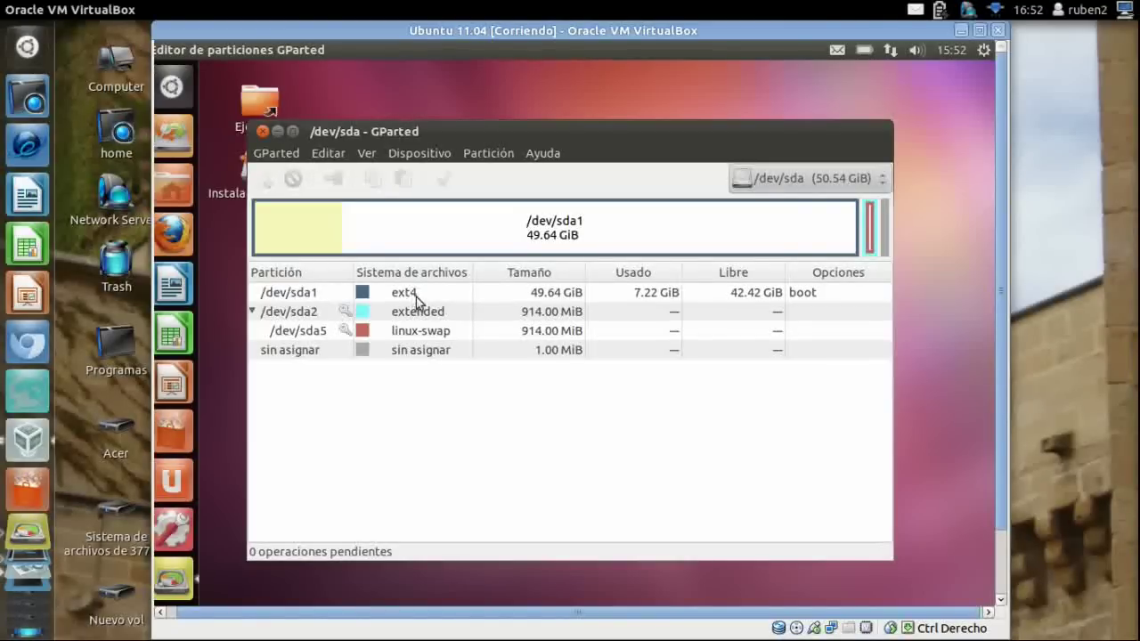
Step: Switch to the host's GParted window, examine its /dev/sda1 and /dev/sda2 NTFS partitions, and return to the virtual machine
left_click_drag(1003, 221, 1066, 294)
key("ctrl+alt+Right")
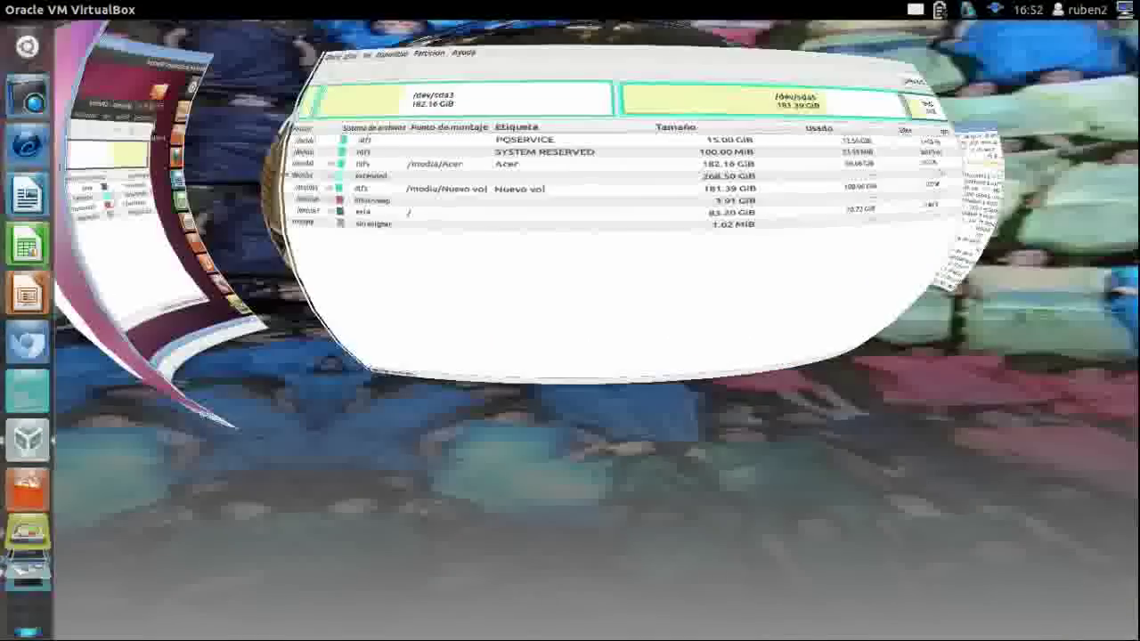
key("ctrl+alt+Left")
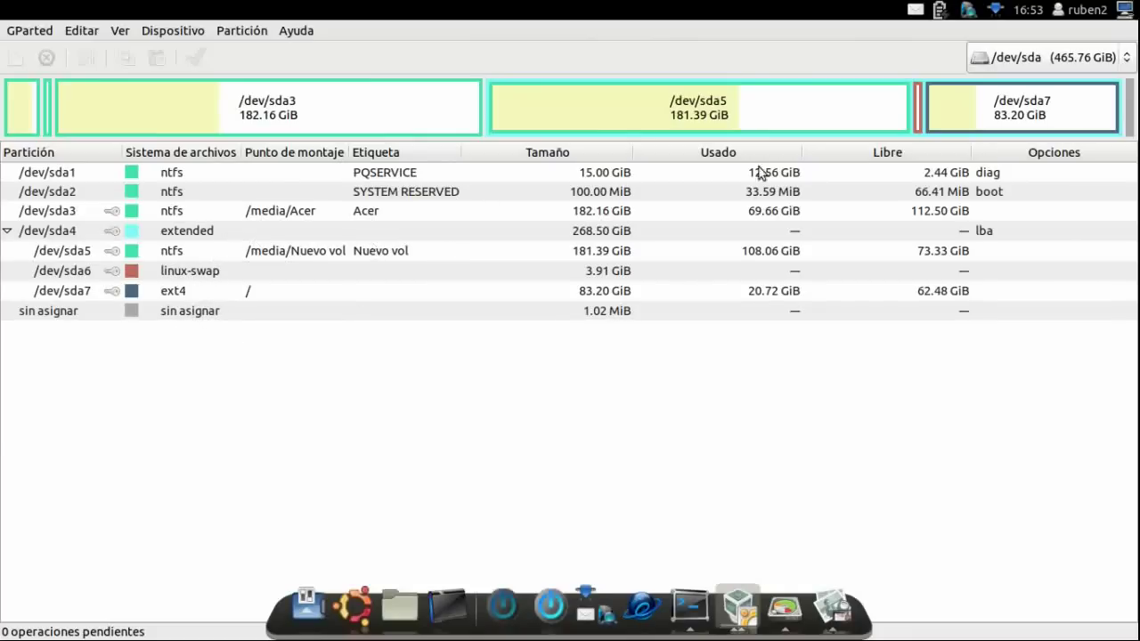
left_click(169, 174)
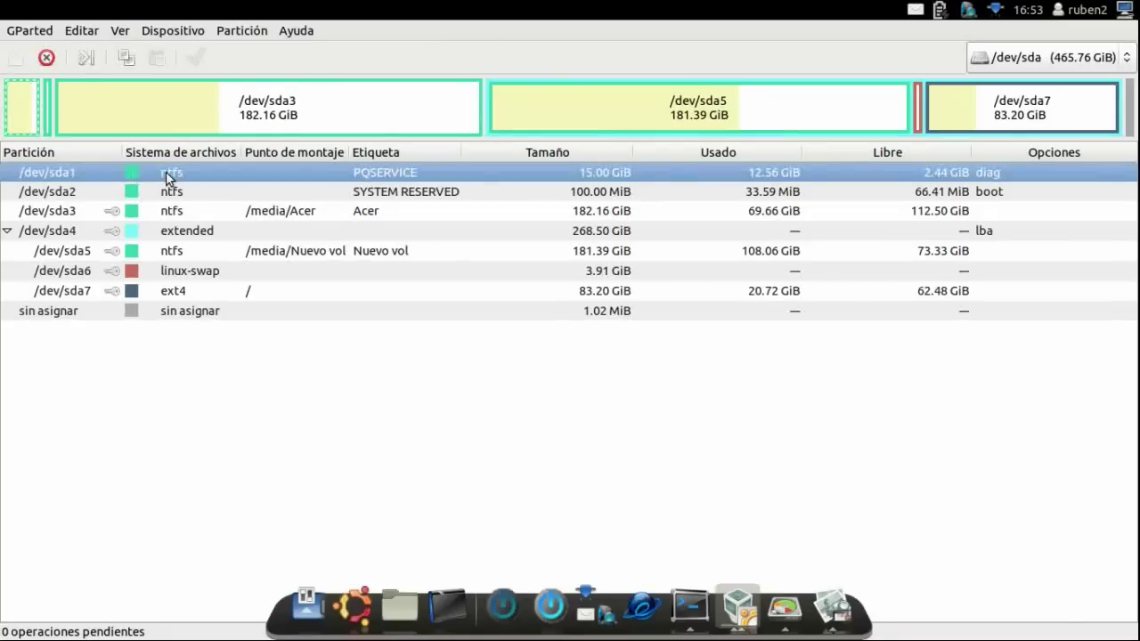
left_click(175, 194)
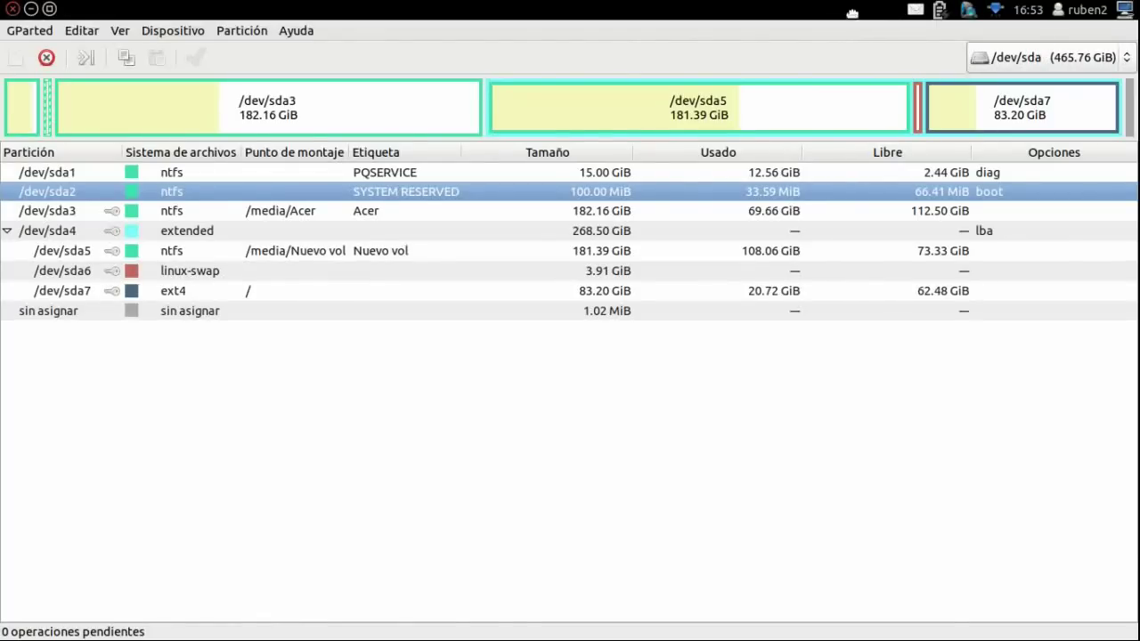
key("alt+F4")
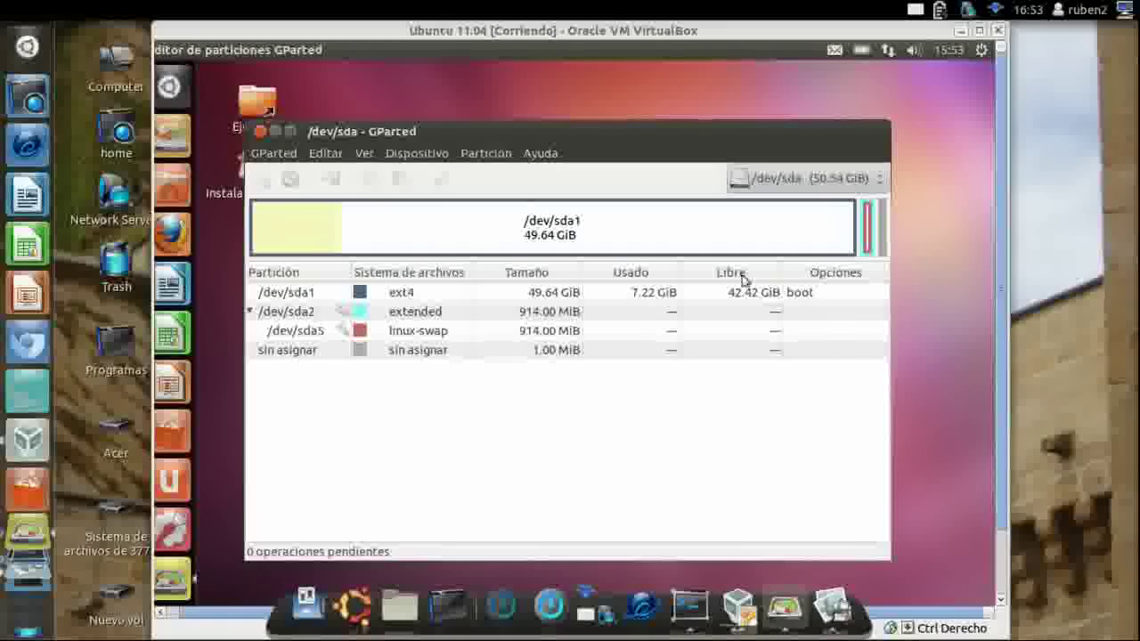
Step: Maximize the virtual machine window and mark the ext4 partition /dev/sda1 for deletion
left_click(979, 31)
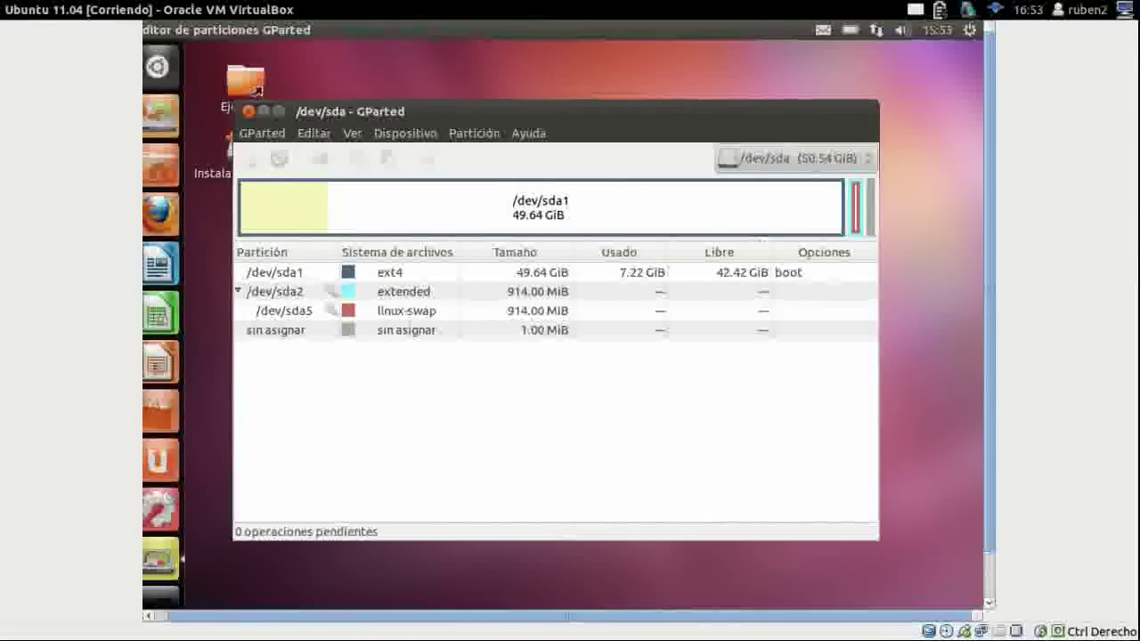
left_click(402, 274)
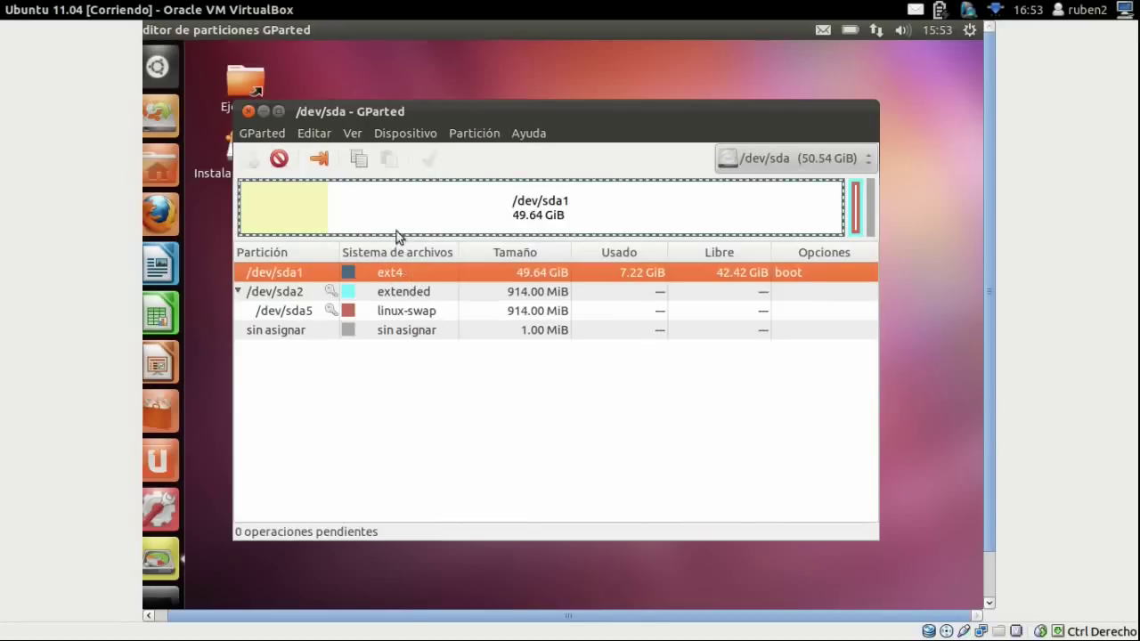
left_click(415, 135)
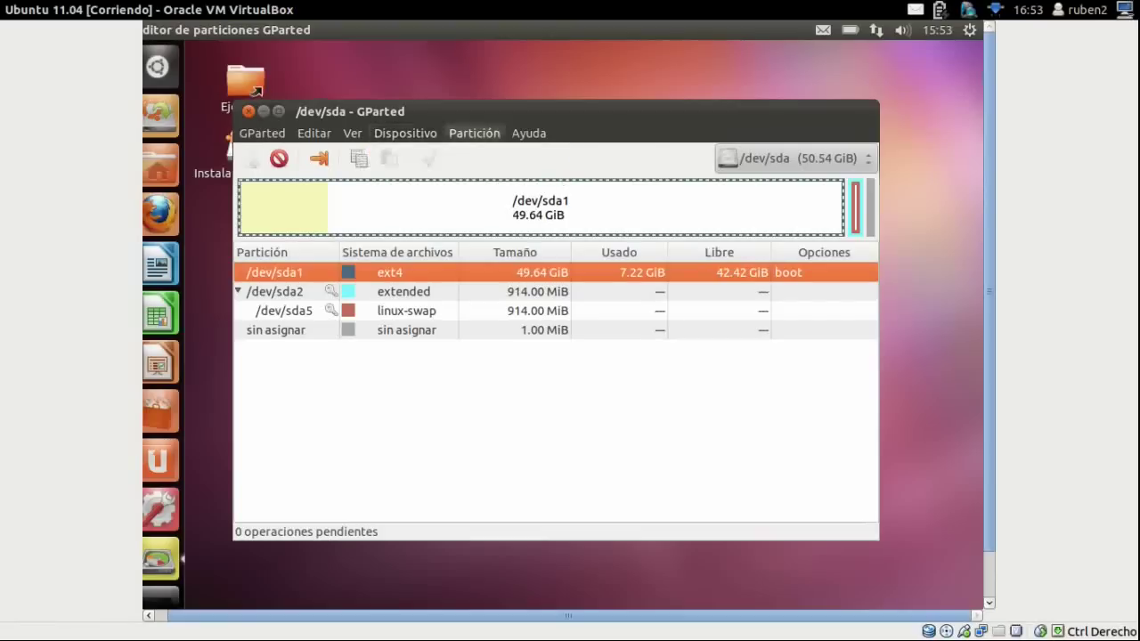
mouse_move(480, 134)
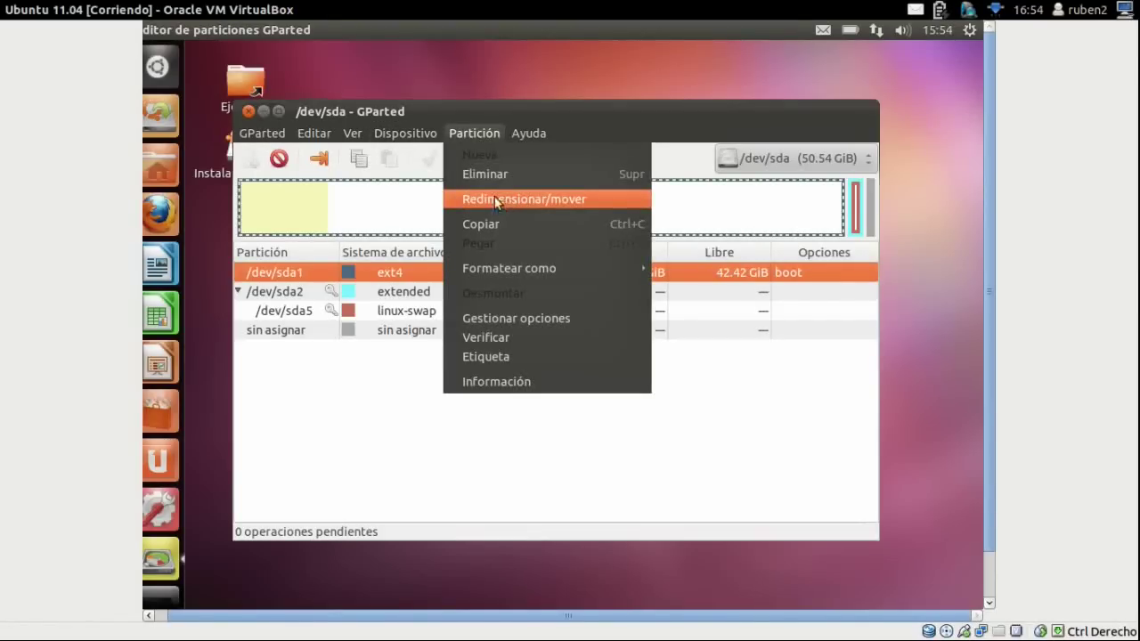
left_click(488, 174)
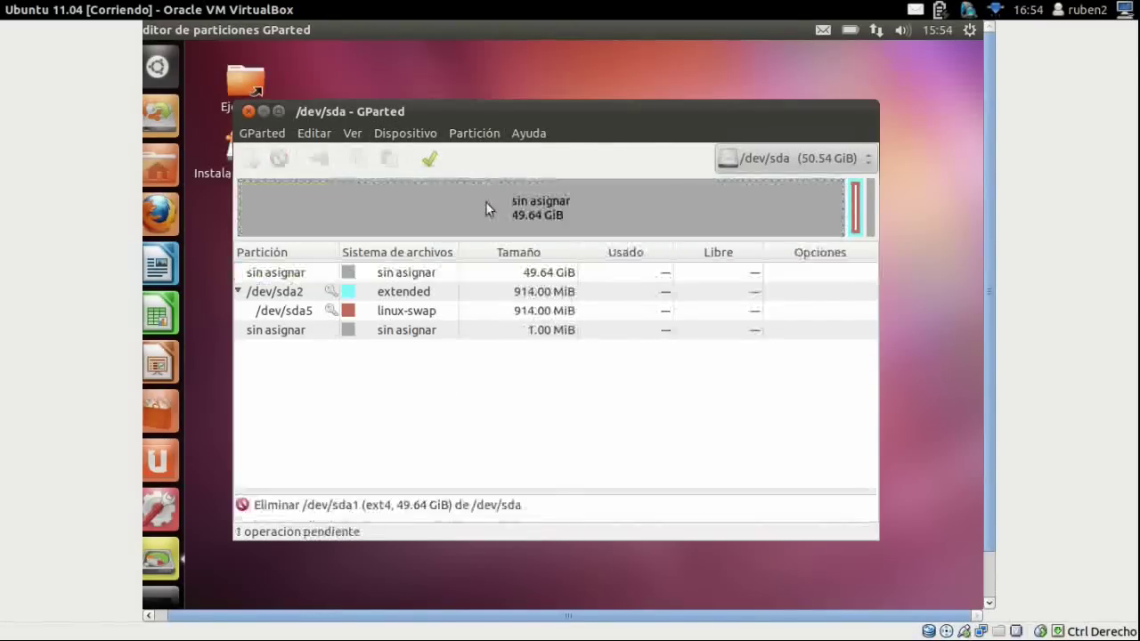
Step: Apply the pending deletion of /dev/sda1 to the disk and close the progress dialog
left_click(412, 283)
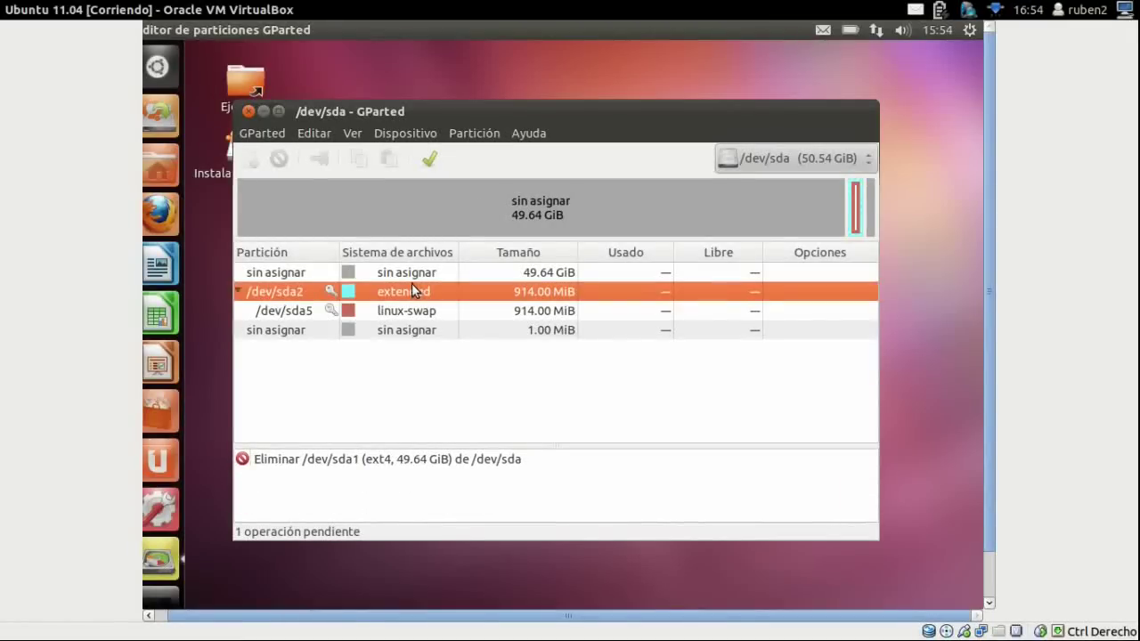
right_click(415, 280)
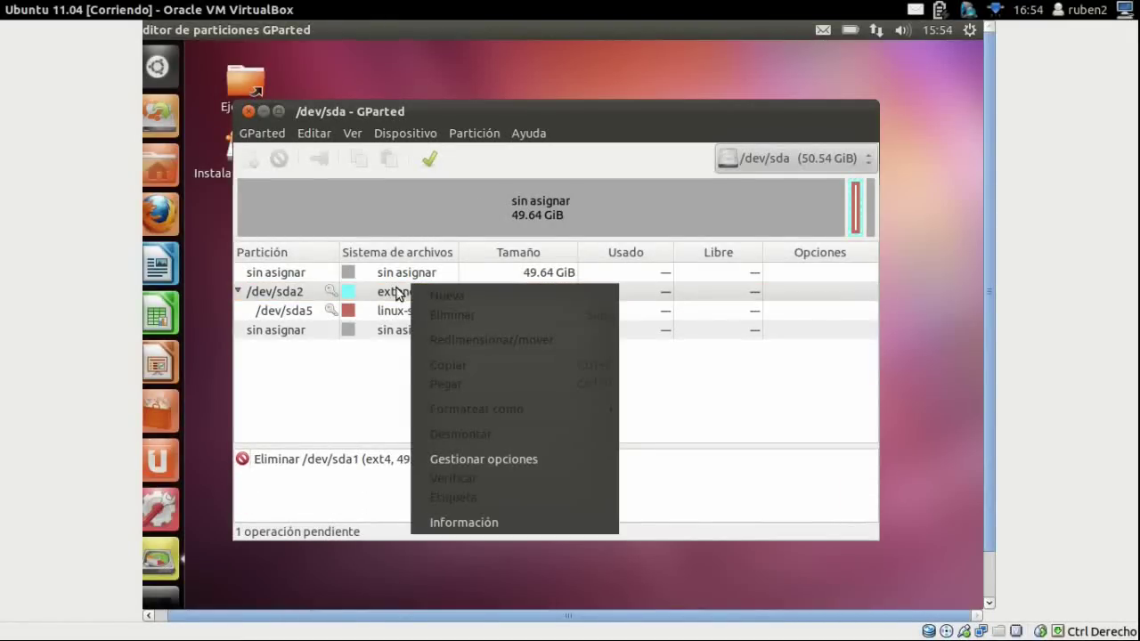
left_click(419, 238)
left_click(437, 158)
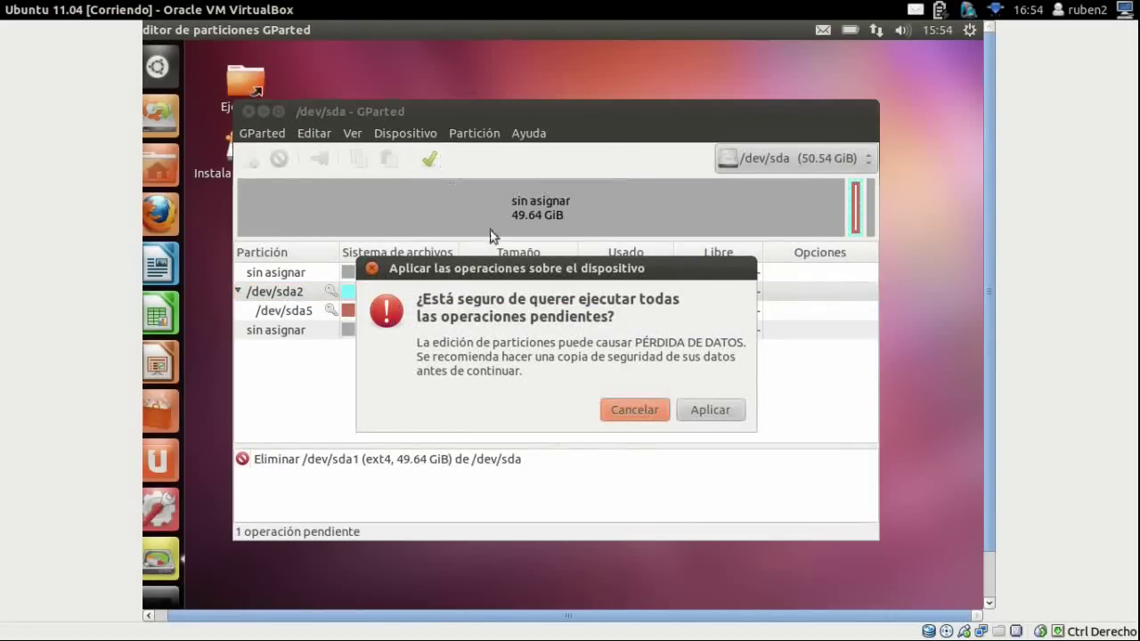
left_click(711, 411)
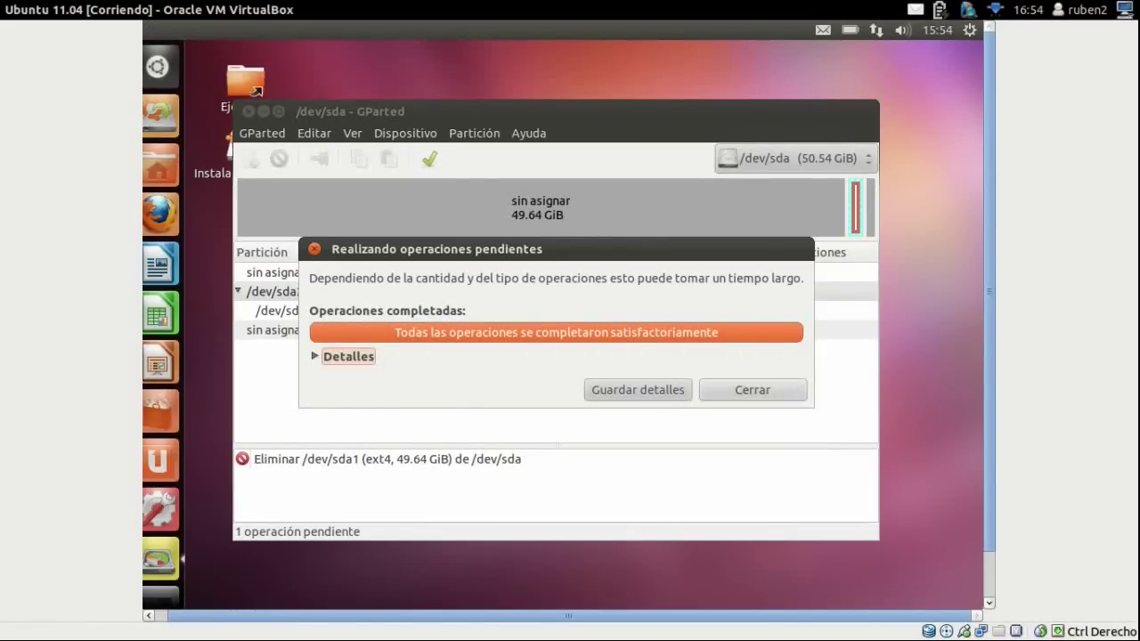
left_click(740, 389)
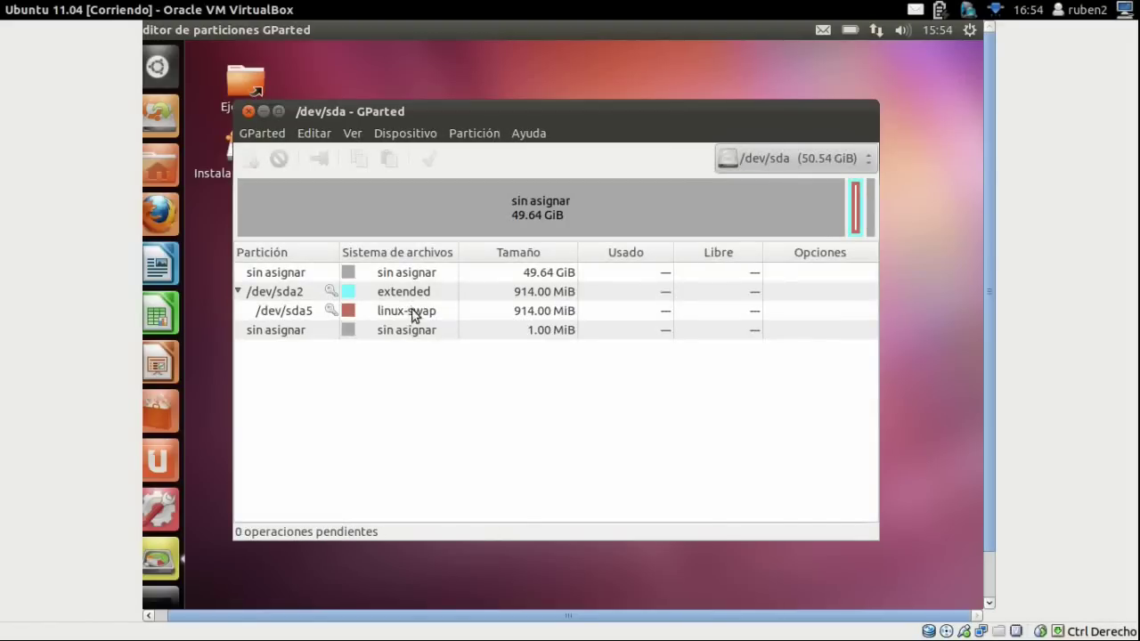
Step: Deactivate swap on /dev/sda5 and mark that linux-swap partition for deletion
right_click(409, 311)
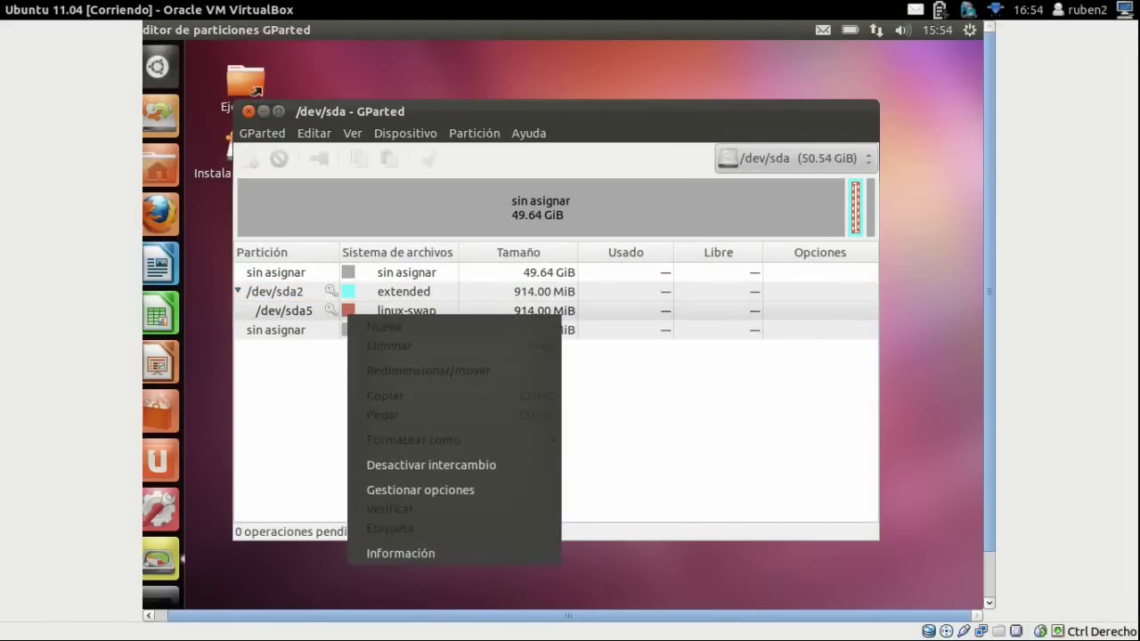
left_click(456, 465)
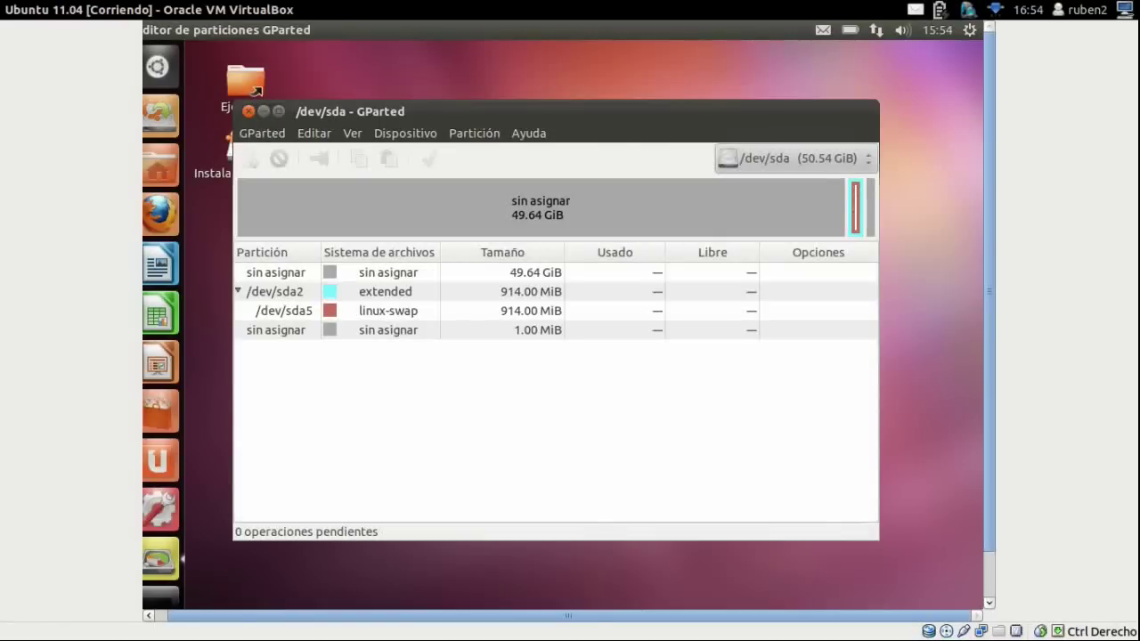
right_click(404, 310)
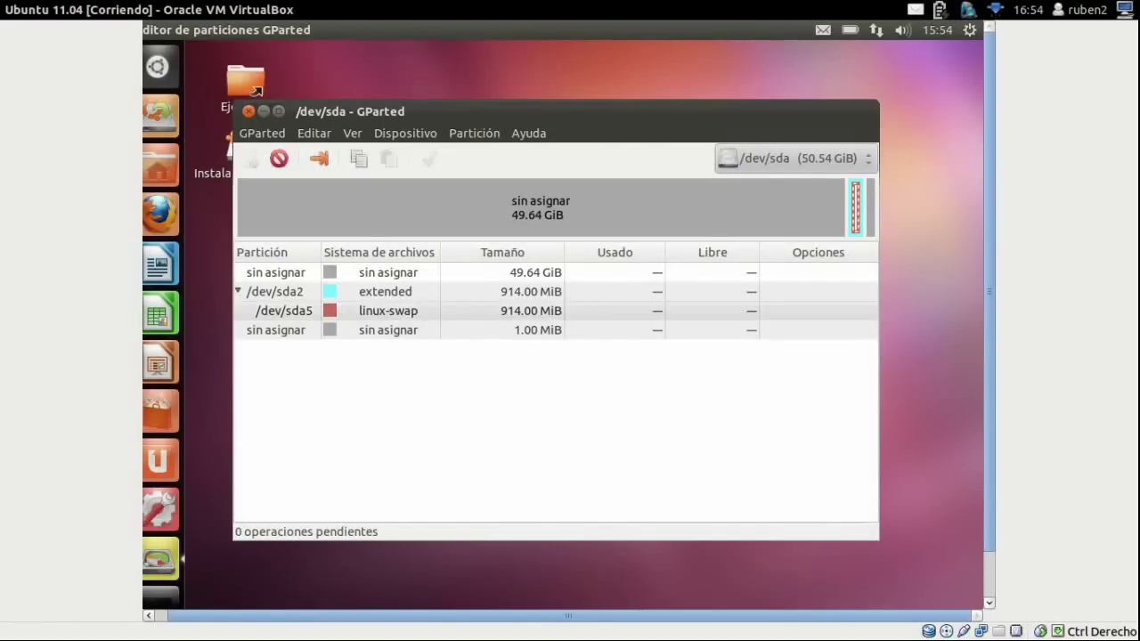
left_click(446, 346)
Step: Mark the extended partition /dev/sda2 for deletion
left_click(392, 292)
right_click(387, 293)
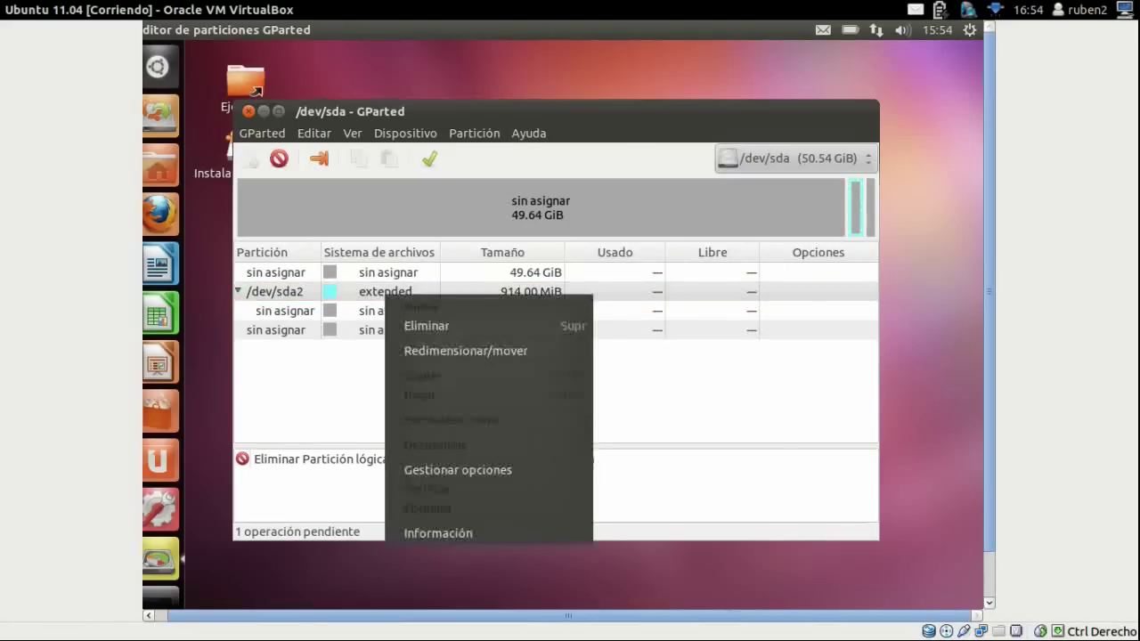
left_click(423, 328)
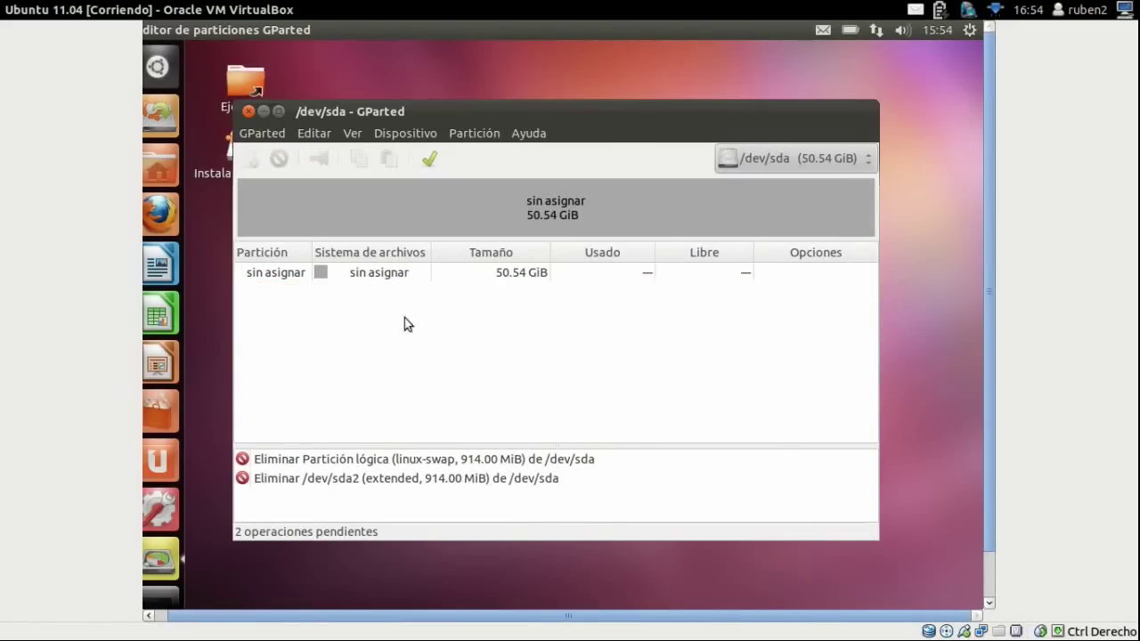
Step: Add a new primary partition with the ntfs file system using the full 51748 MiB of unallocated space
right_click(369, 272)
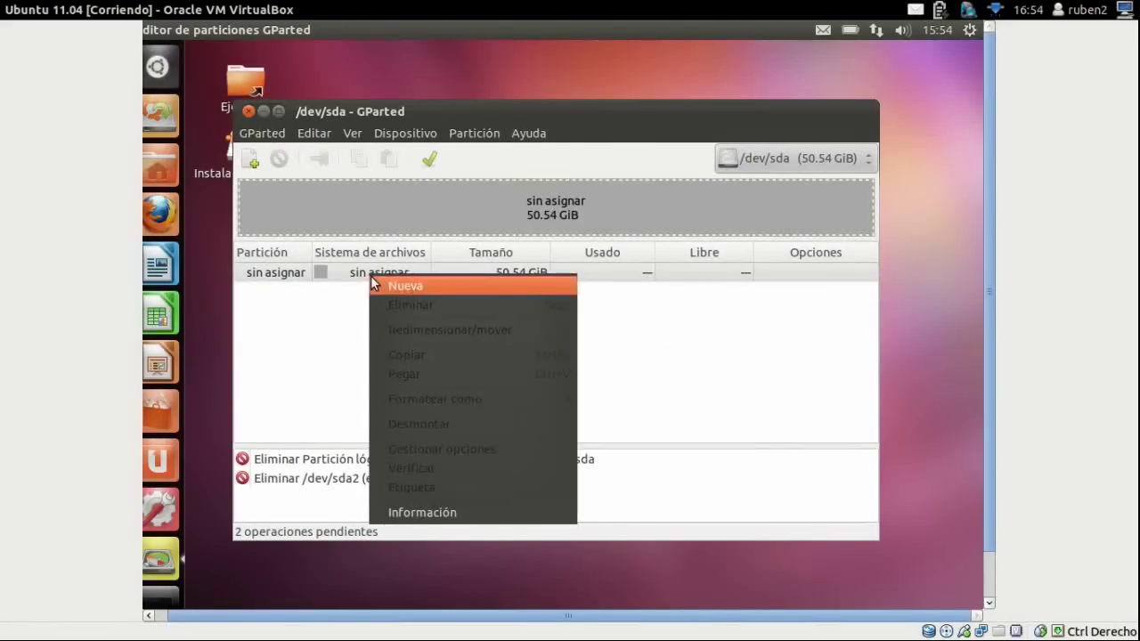
left_click(413, 291)
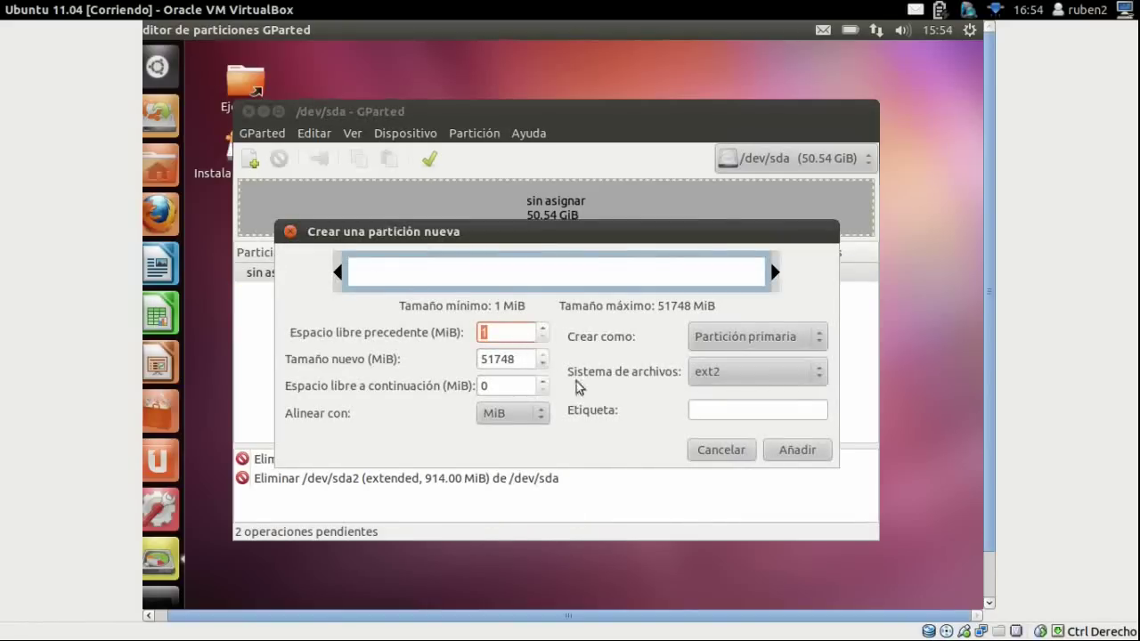
left_click(750, 374)
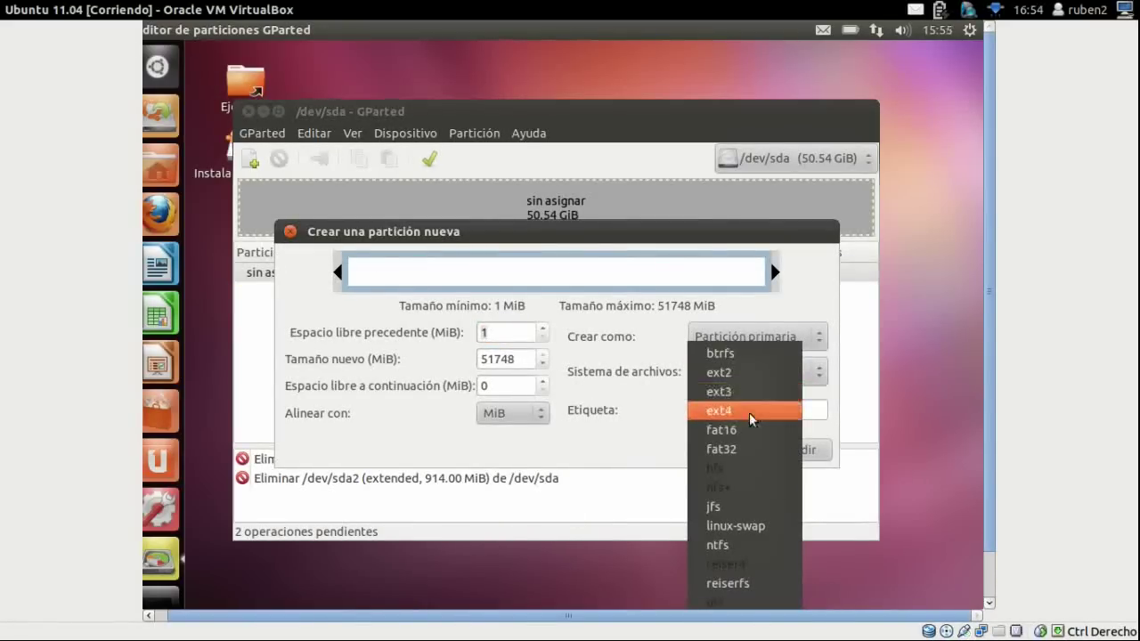
left_click(721, 545)
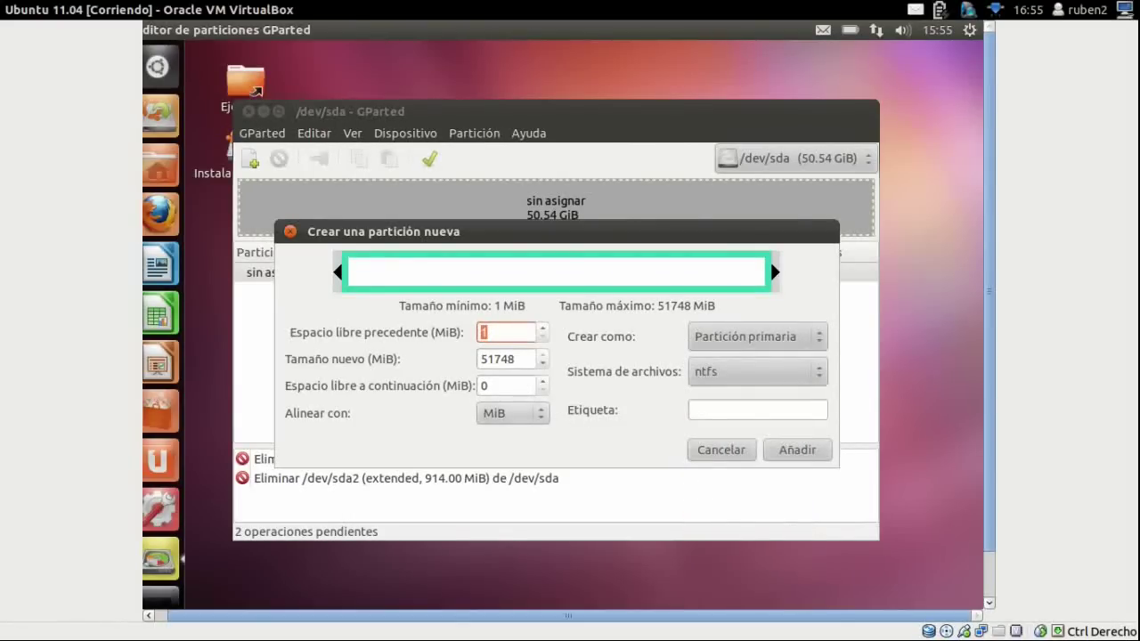
left_click(798, 451)
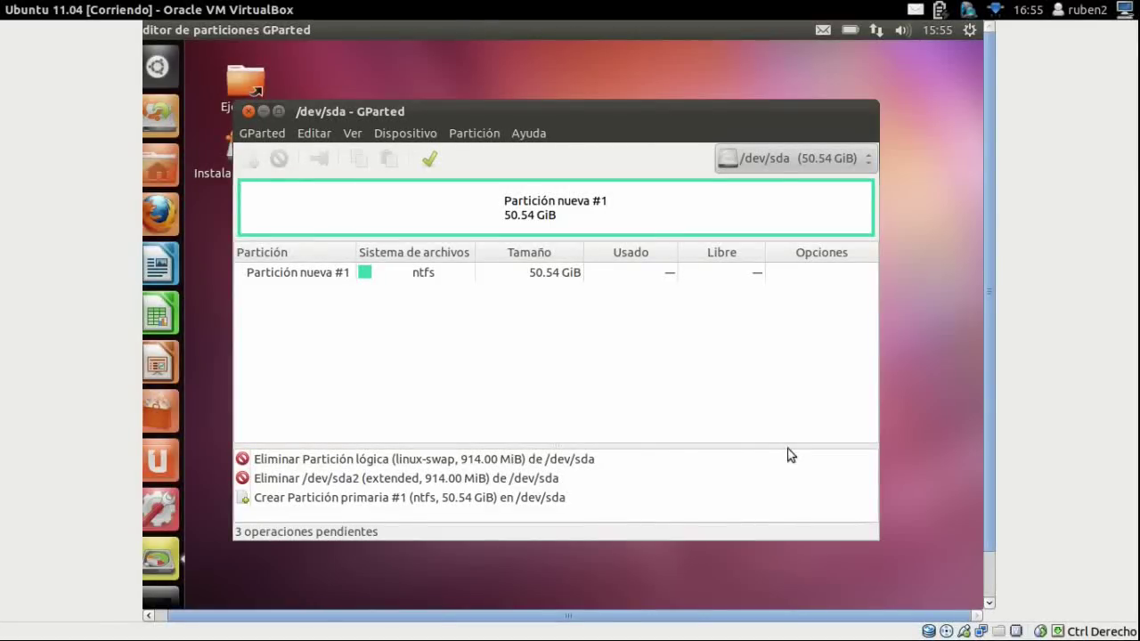
Step: Apply all pending partition operations to /dev/sda and expand the details in the progress dialog
left_click(433, 164)
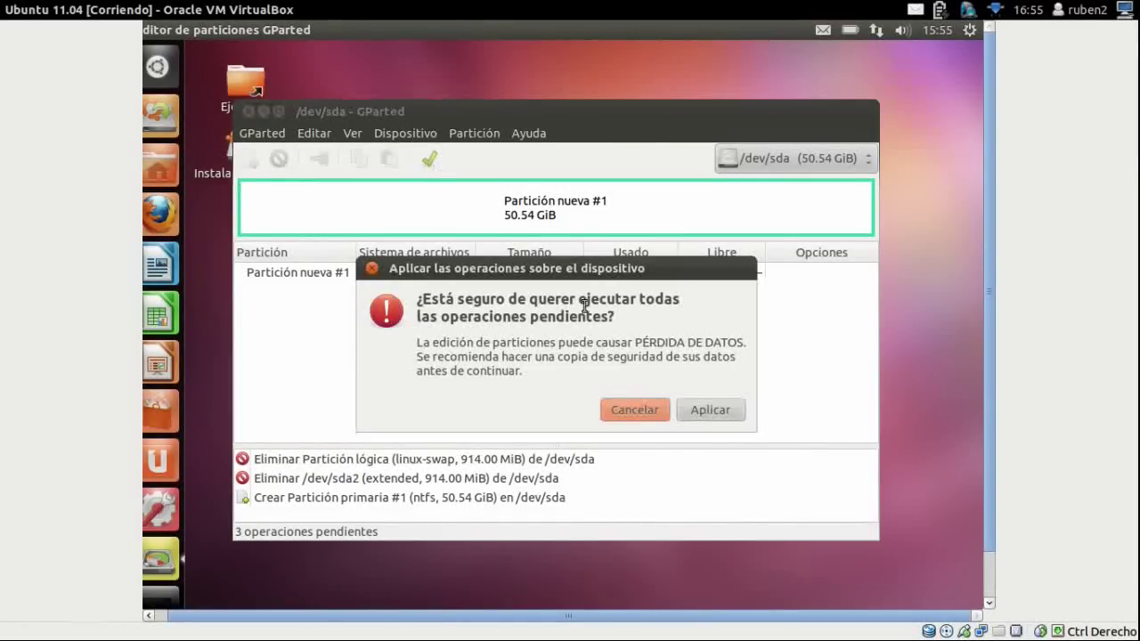
left_click(713, 409)
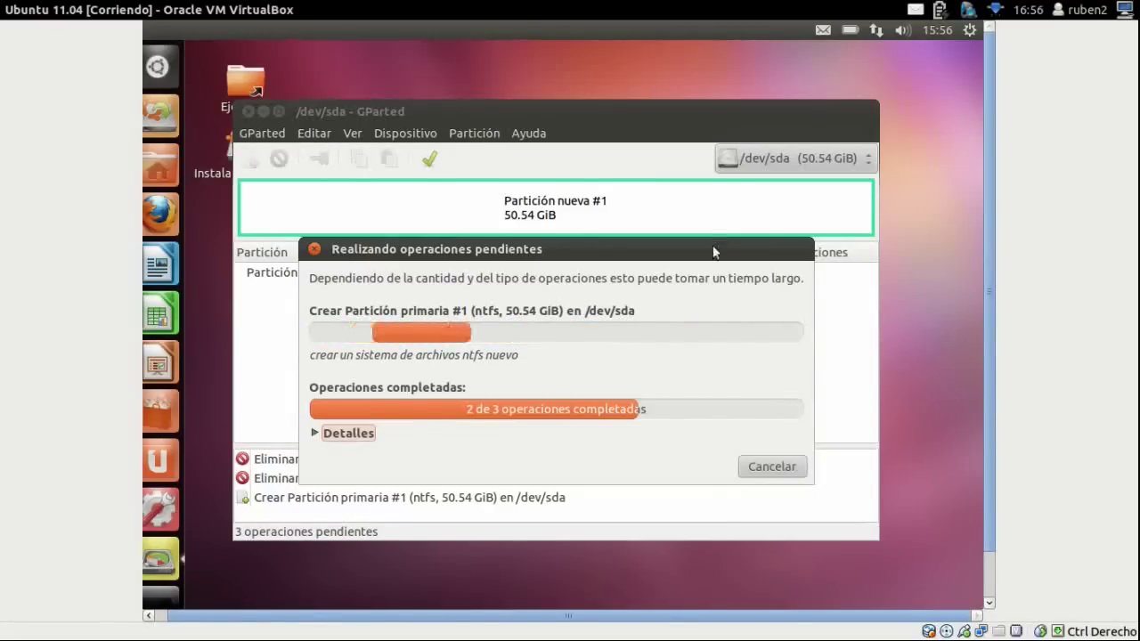
left_click_drag(708, 251, 699, 317)
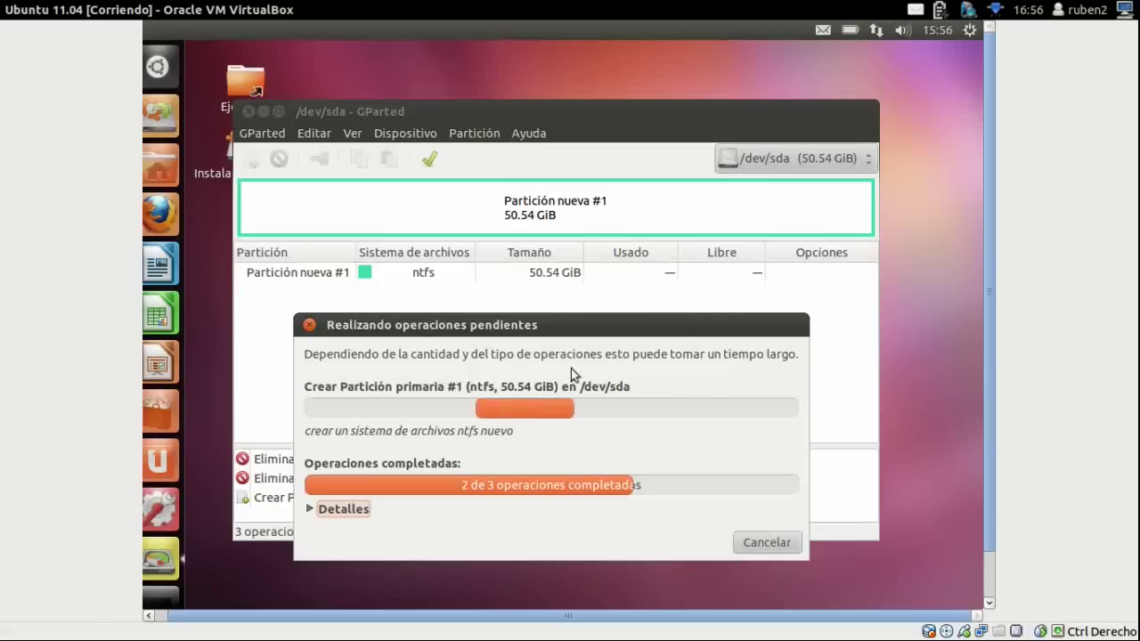
left_click(312, 508)
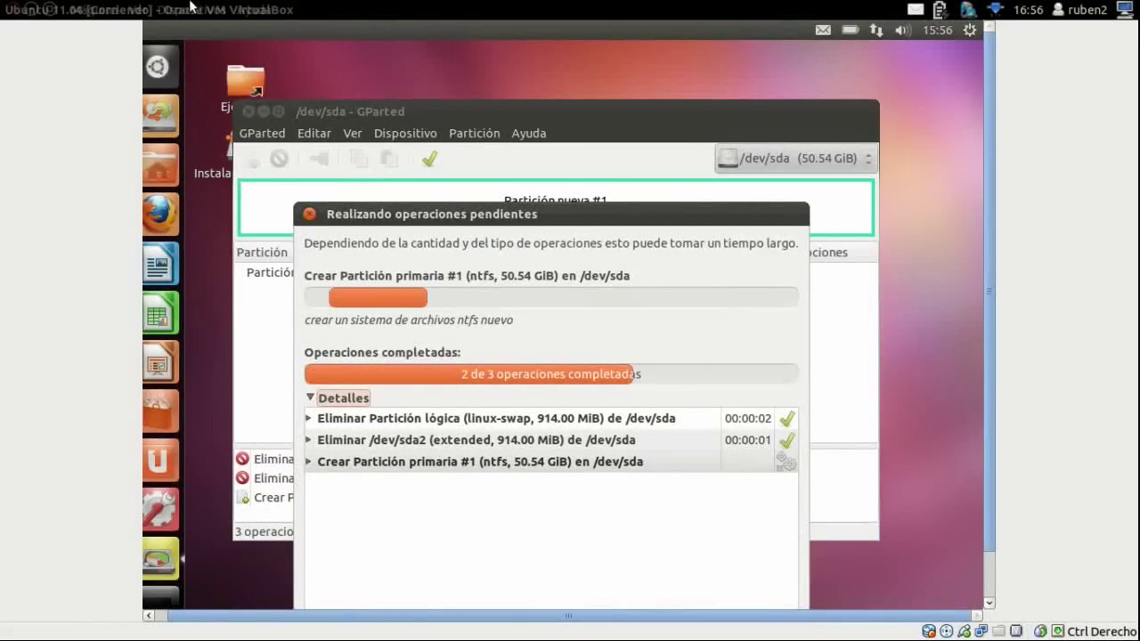
Step: Switch to the host workspace with GParted to view the host disk's partition layout
key("ctrl+alt+Left")
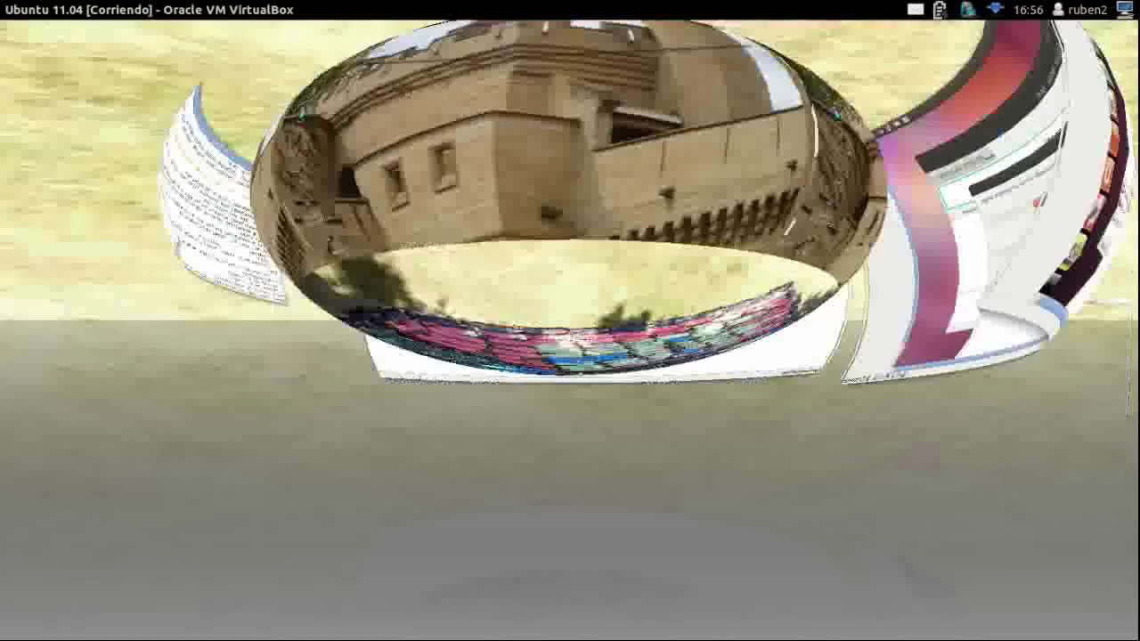
key("ctrl+alt+Right")
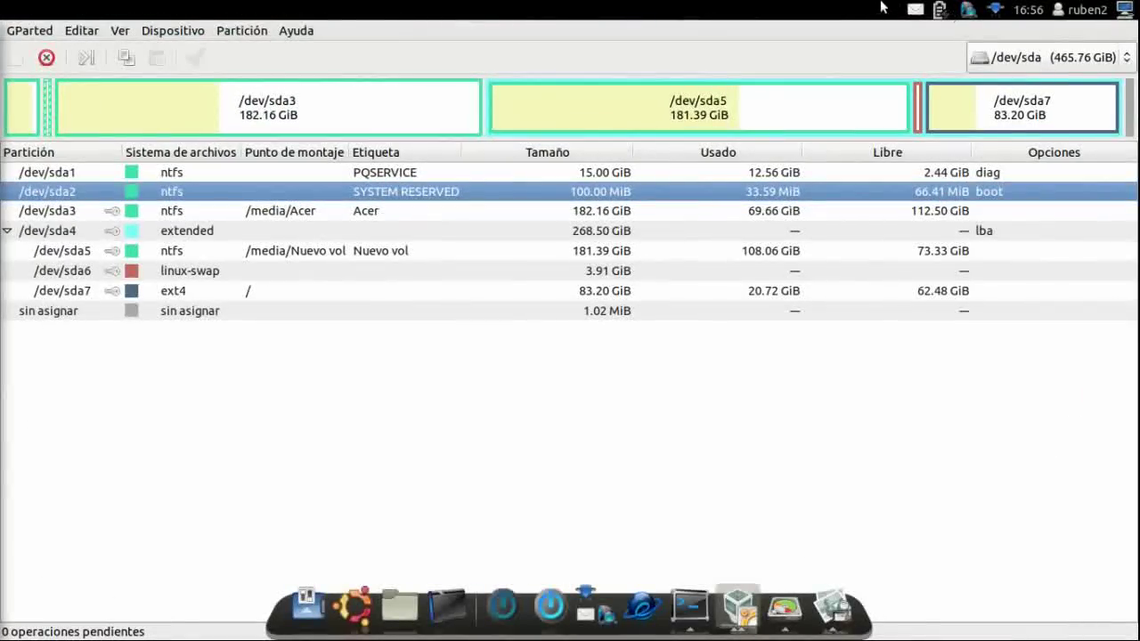
Step: Switch to the host's desktop workspace, open the home folder in the file manager and maximize its window
key("ctrl+alt+Left")
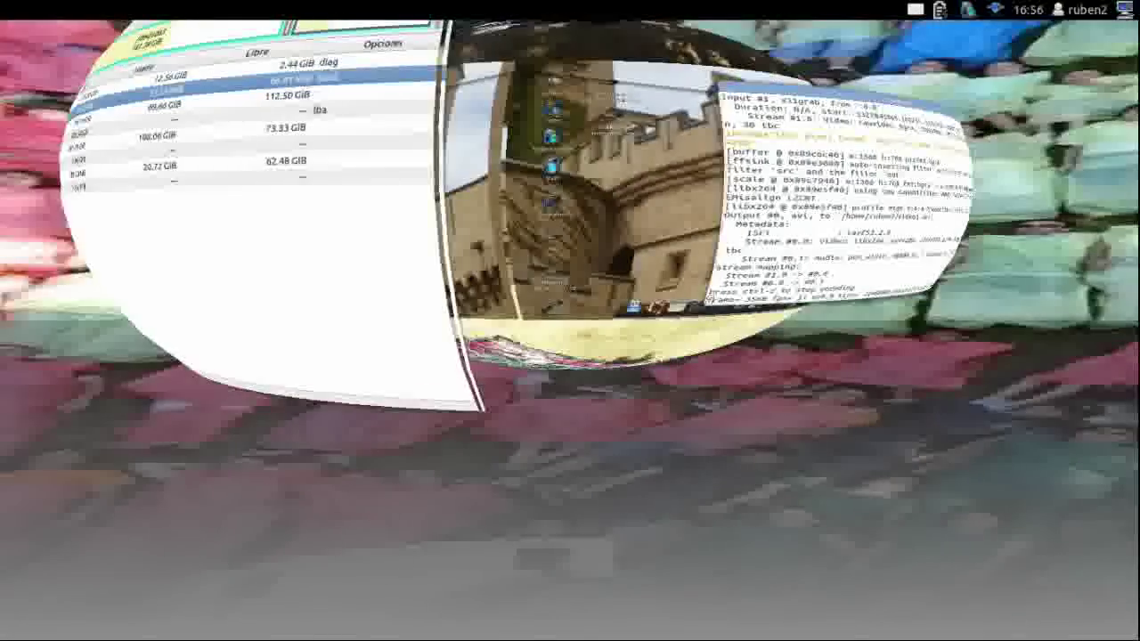
key("ctrl+alt+Right")
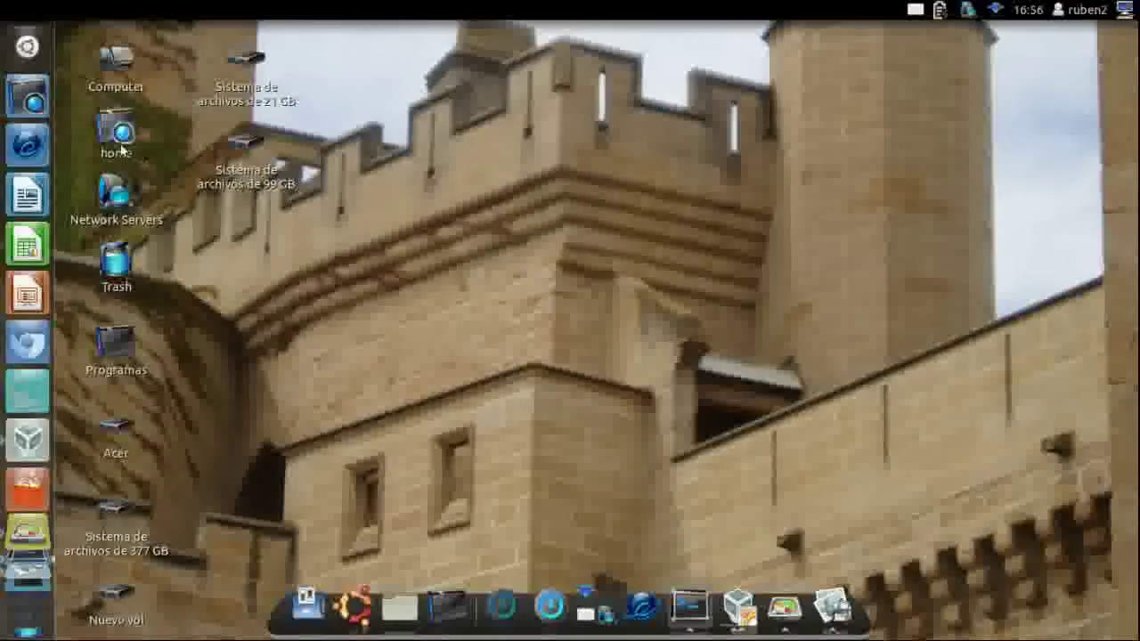
left_click(118, 136)
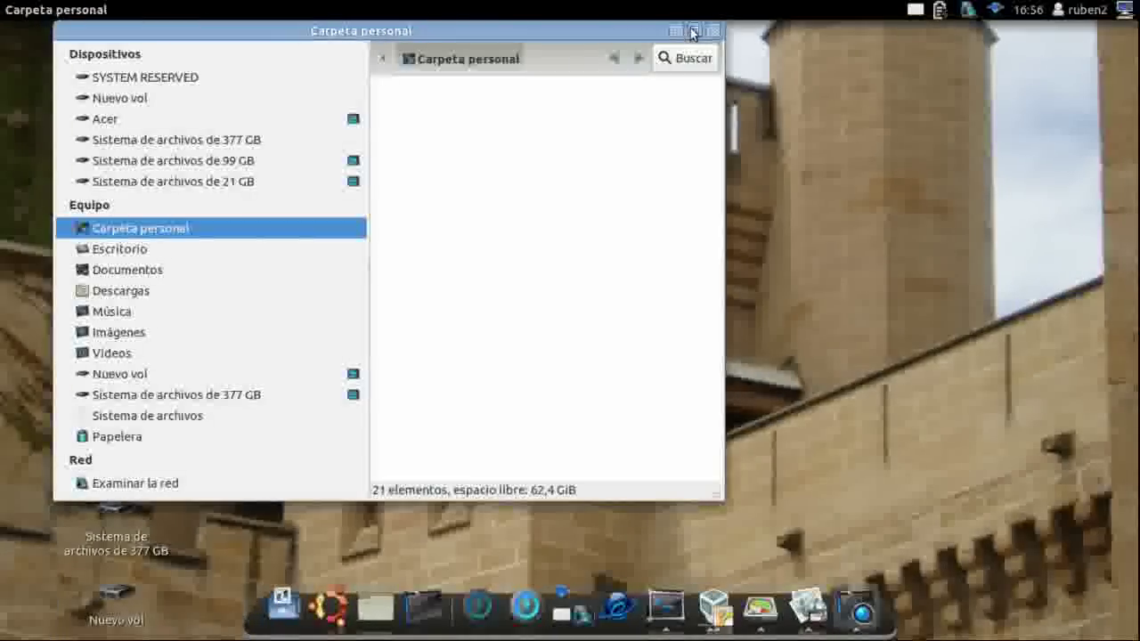
left_click(694, 31)
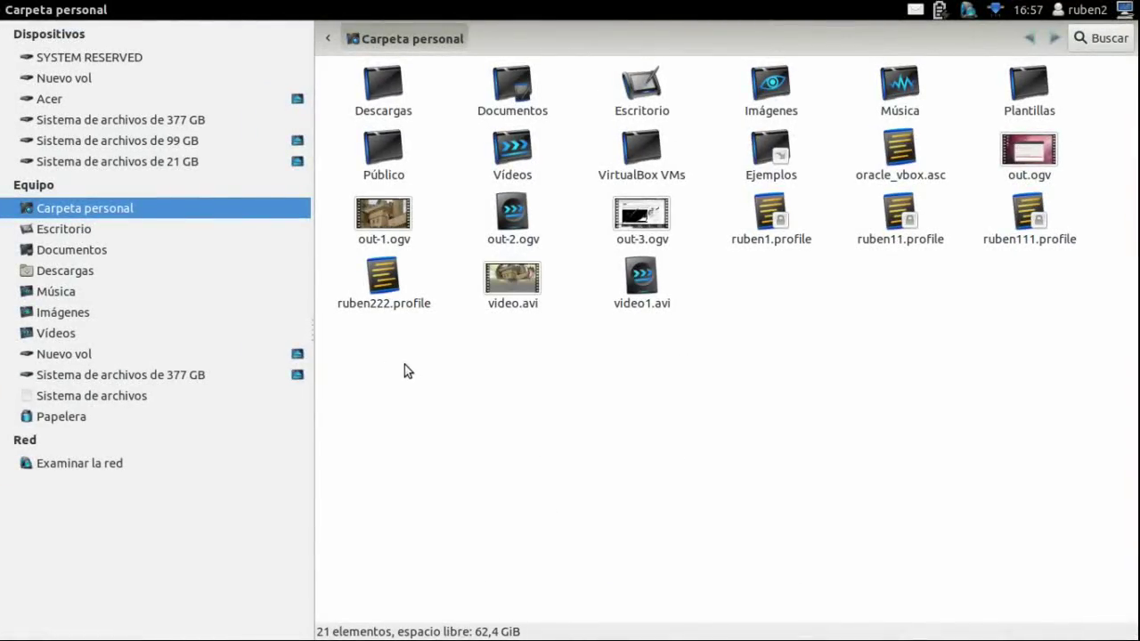
Step: Hide the file manager's status bar and show it again, and select the 377 GB file system among the devices
left_click(176, 10)
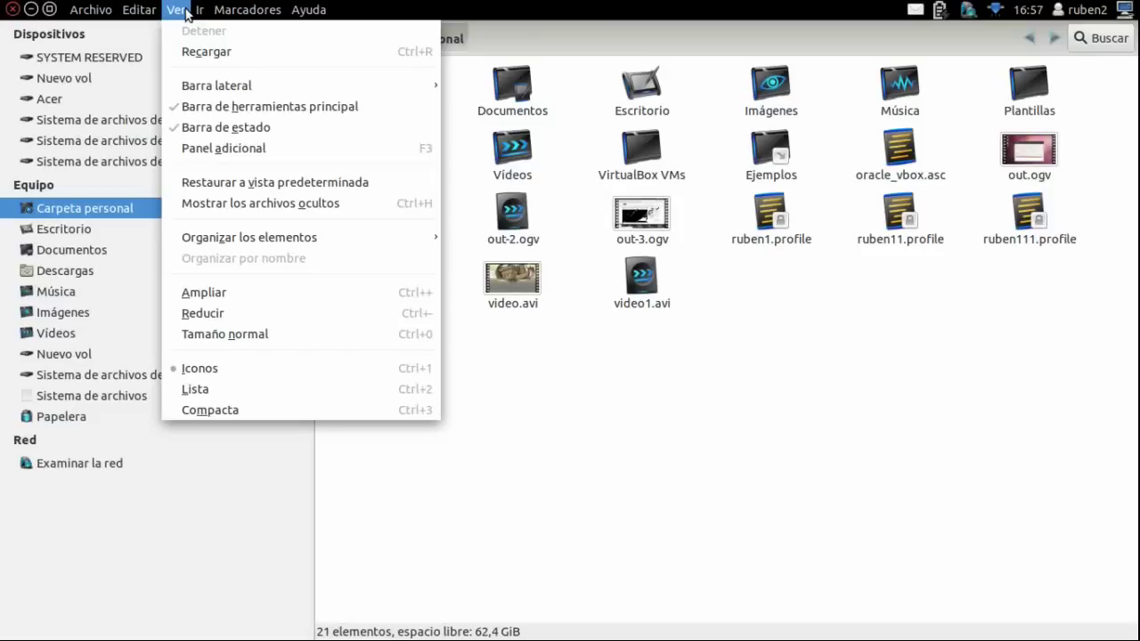
left_click(219, 126)
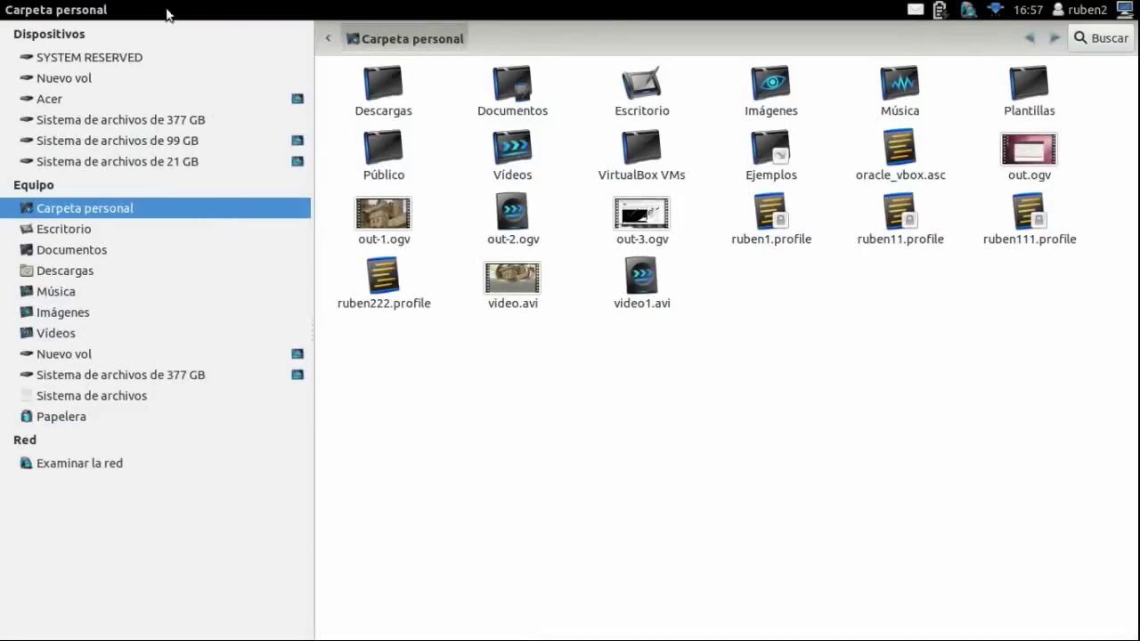
left_click(176, 9)
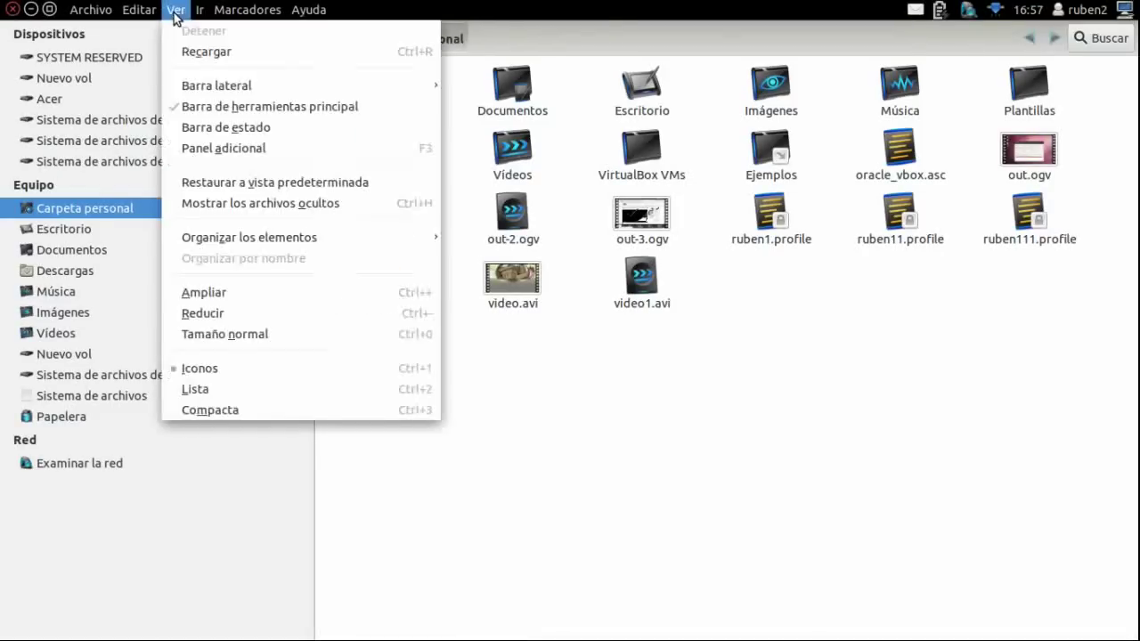
left_click(216, 128)
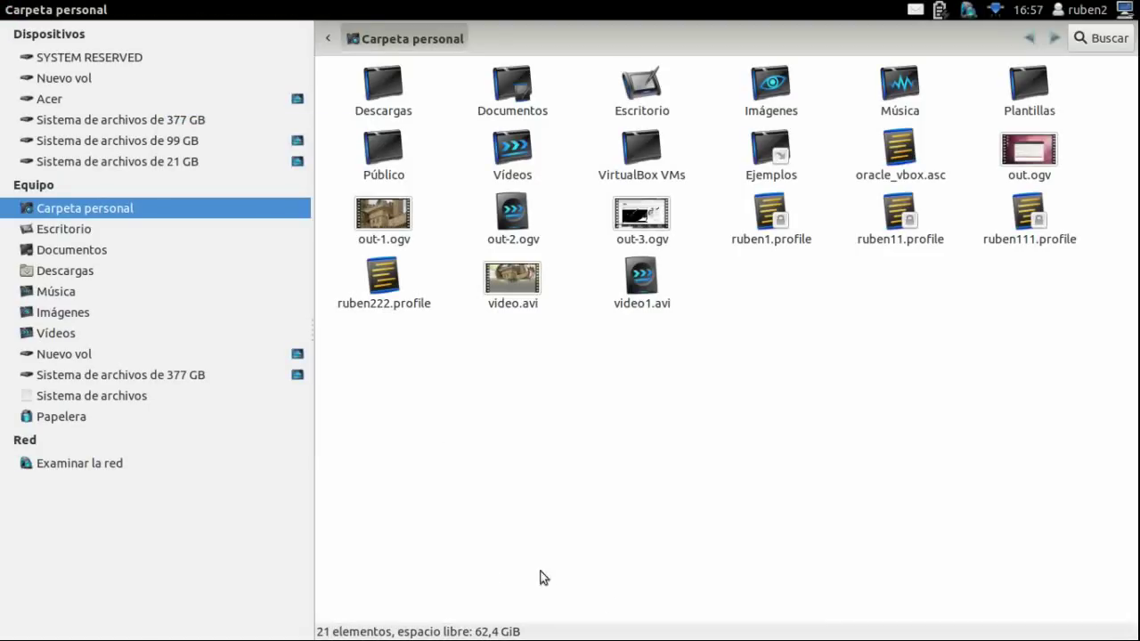
left_click(142, 123)
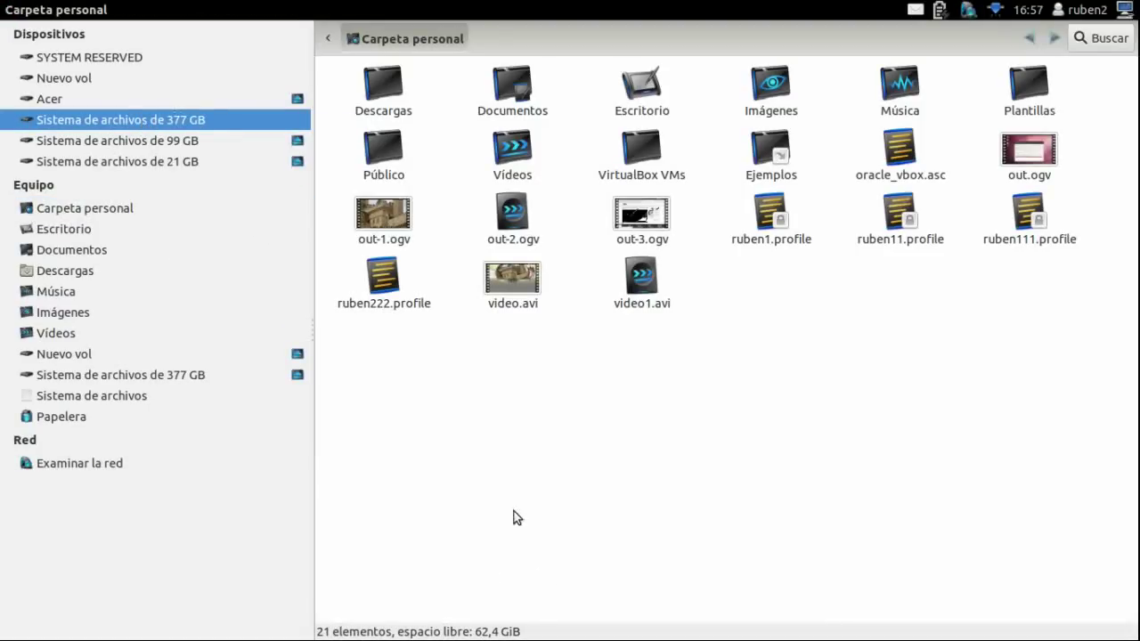
Step: Return to the Ubuntu virtual machine and close the dialog of completed partition operations
mouse_move(215, 6)
key("ctrl+alt+Left")
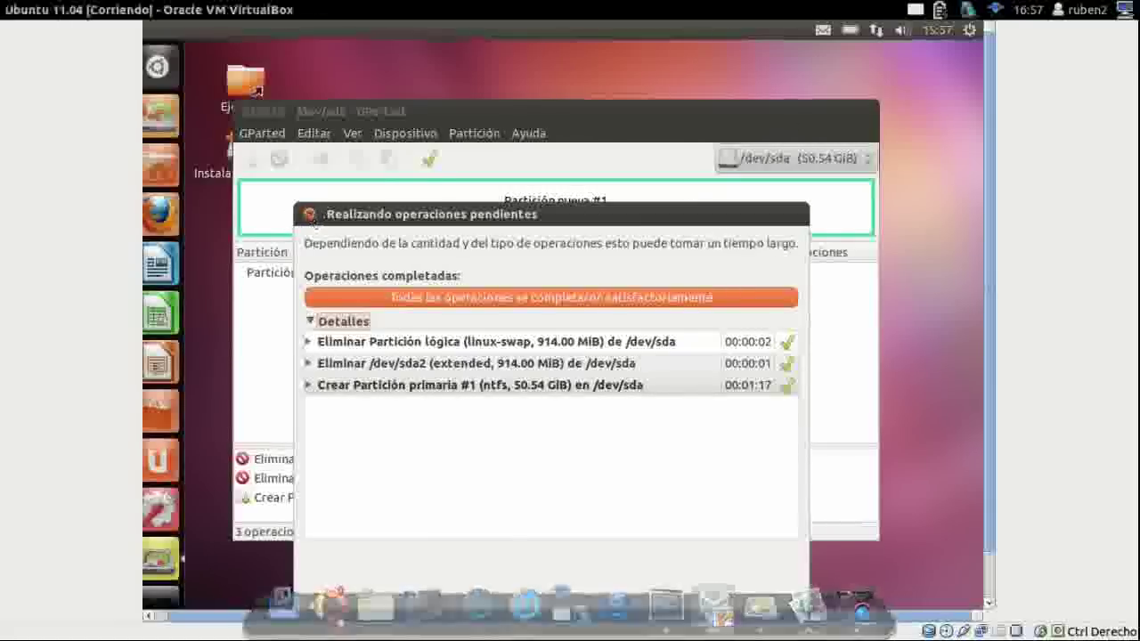
left_click(310, 215)
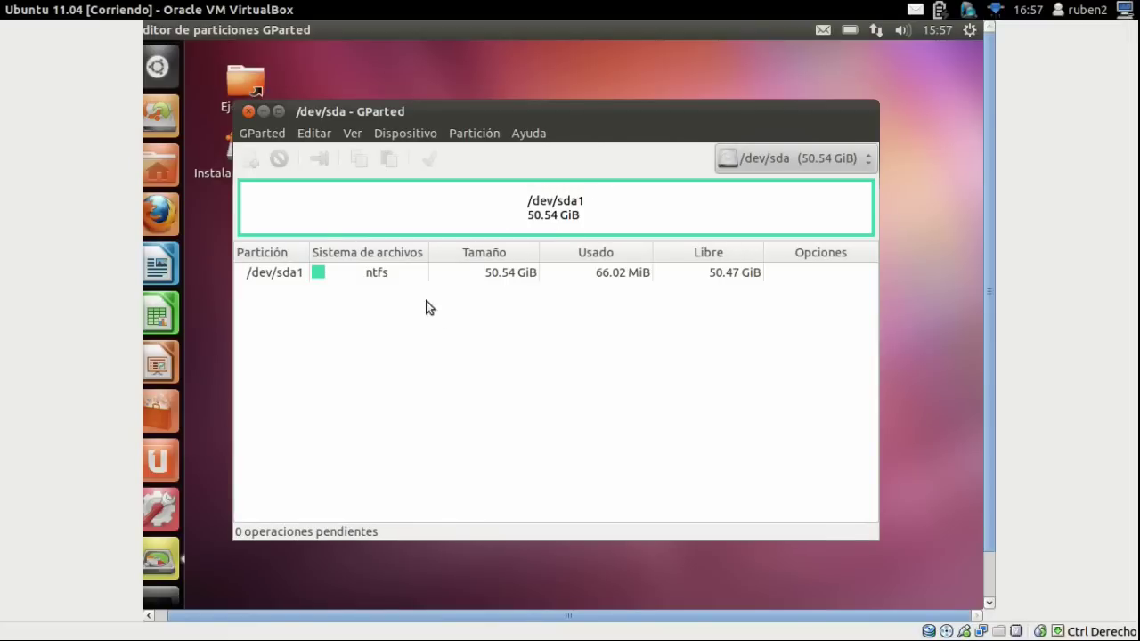
Step: Try out shrinking the ntfs partition /dev/sda1 to 43675 MiB with 8073 MiB free space following, and cancel the resize
left_click(375, 275)
right_click(375, 271)
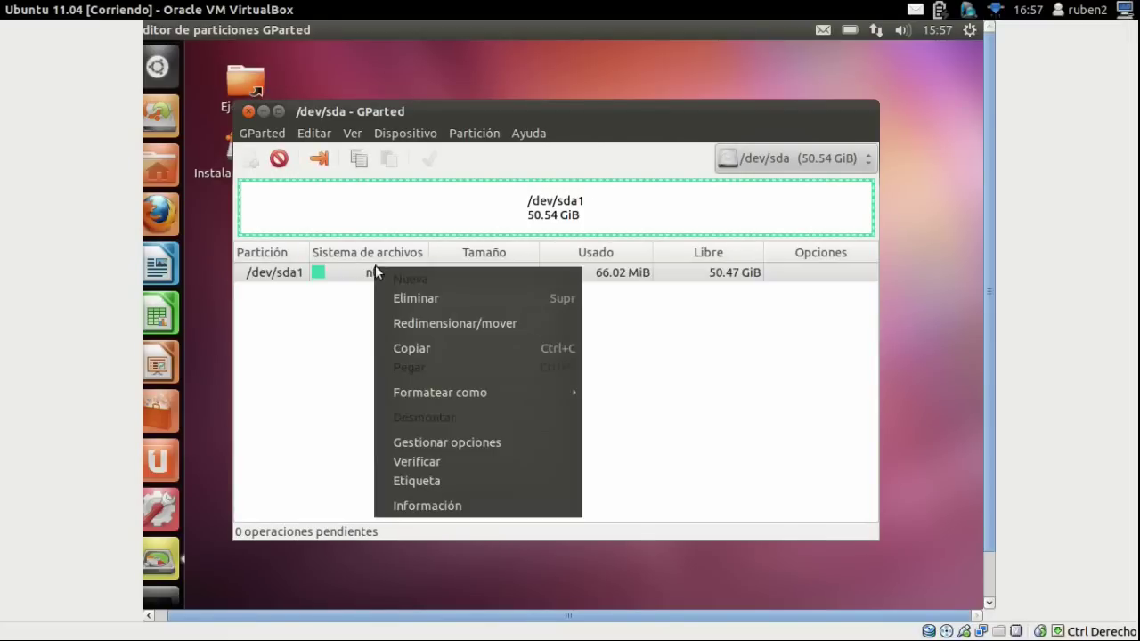
left_click(455, 323)
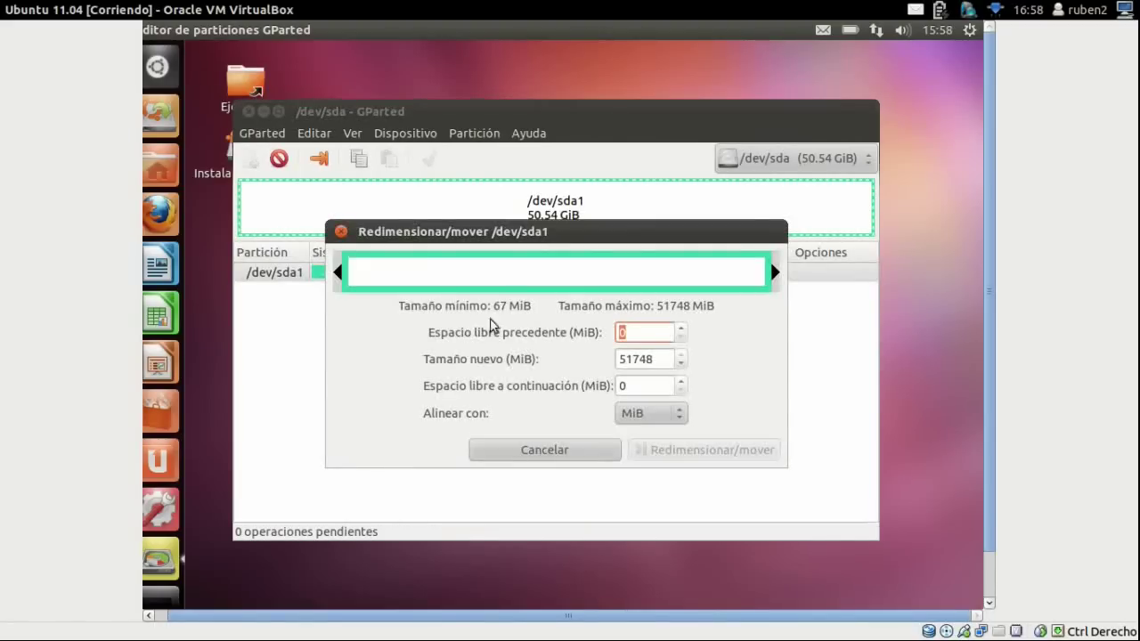
left_click_drag(775, 273, 677, 272)
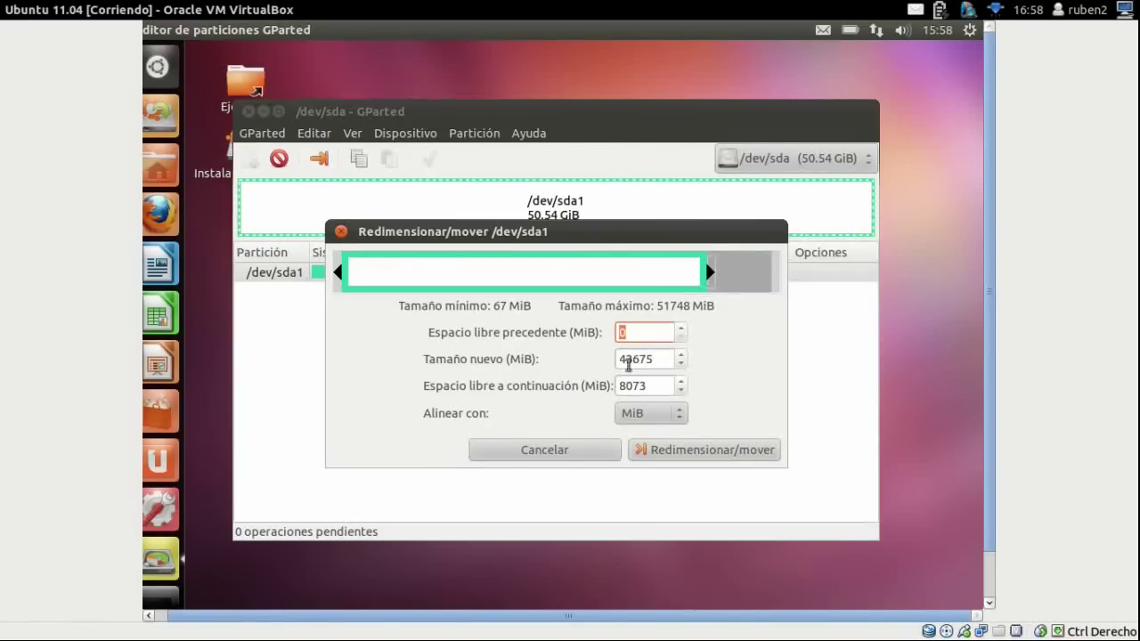
left_click(583, 451)
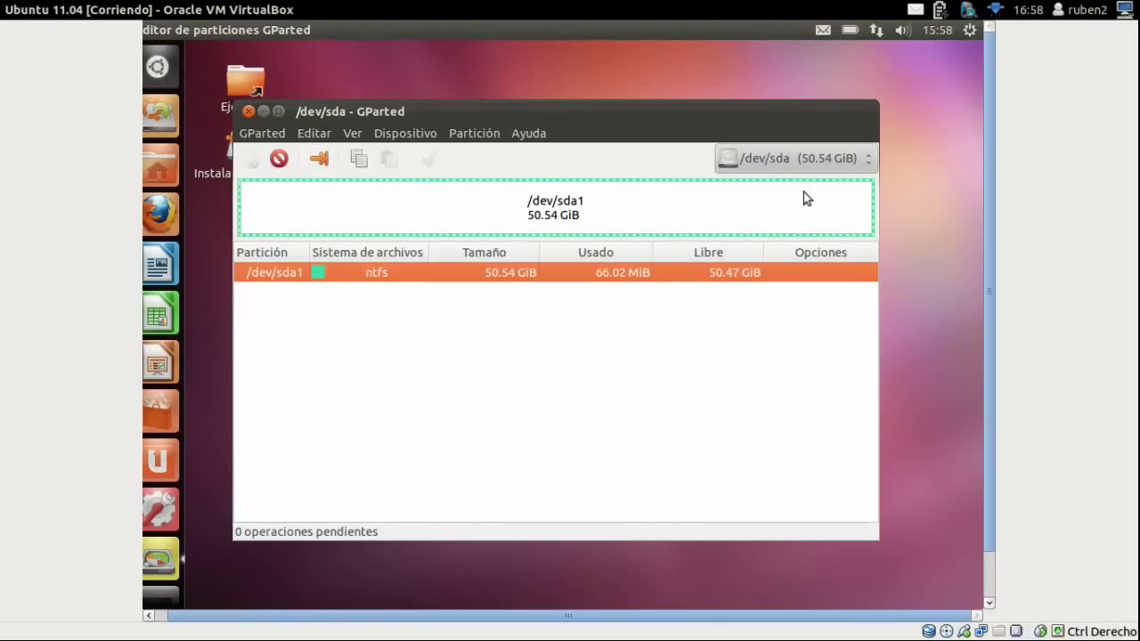
Step: Switch from the virtual machine to the adjacent host workspace
key("ctrl+alt+Right")
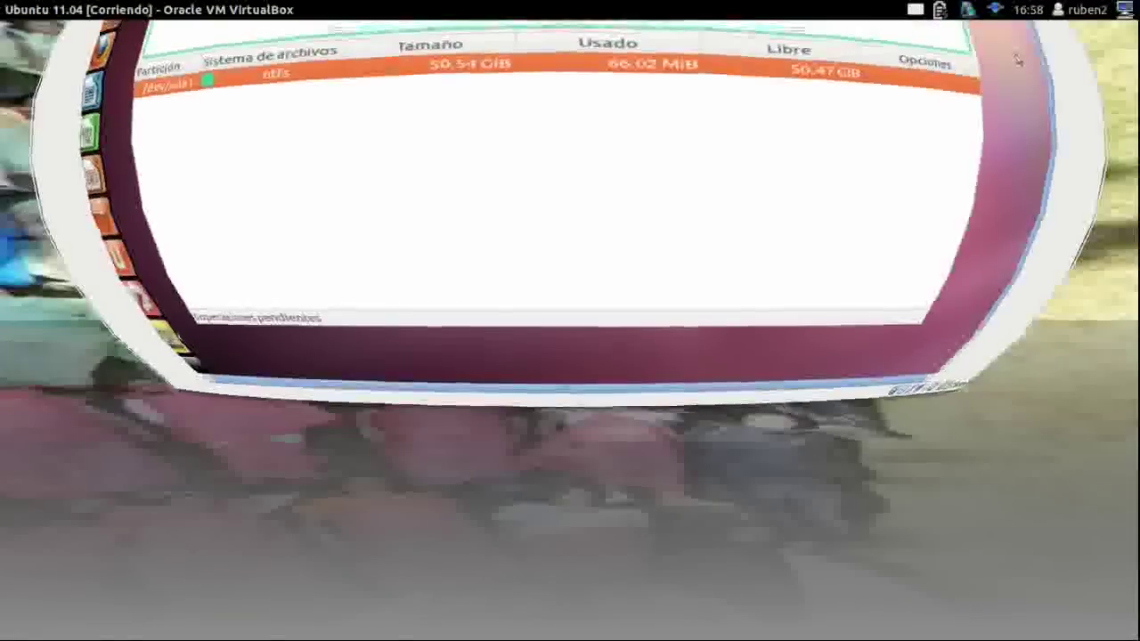